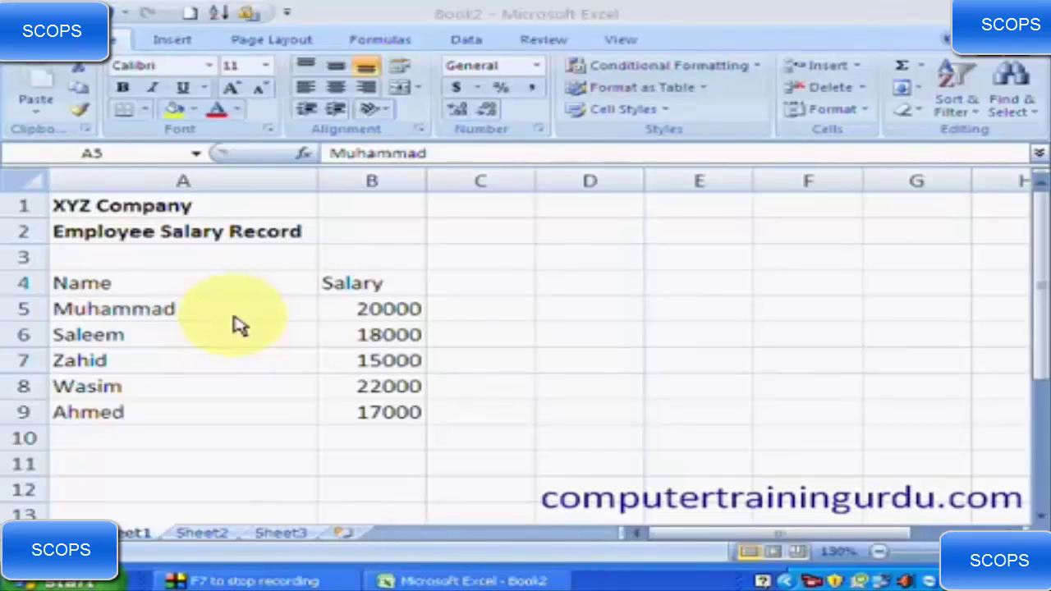
pyautogui.click(174, 41)
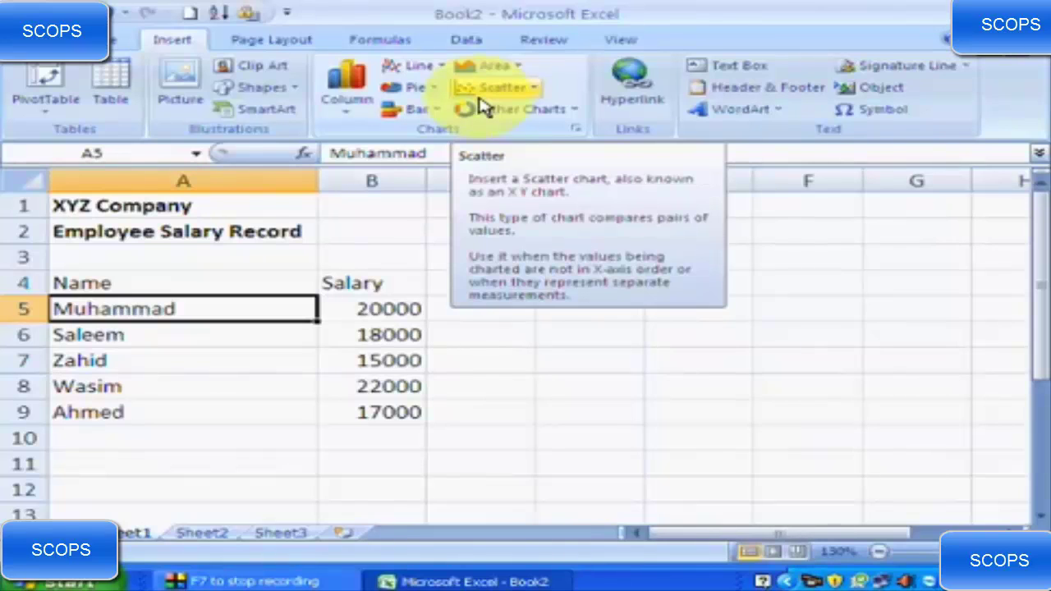
pyautogui.click(346, 117)
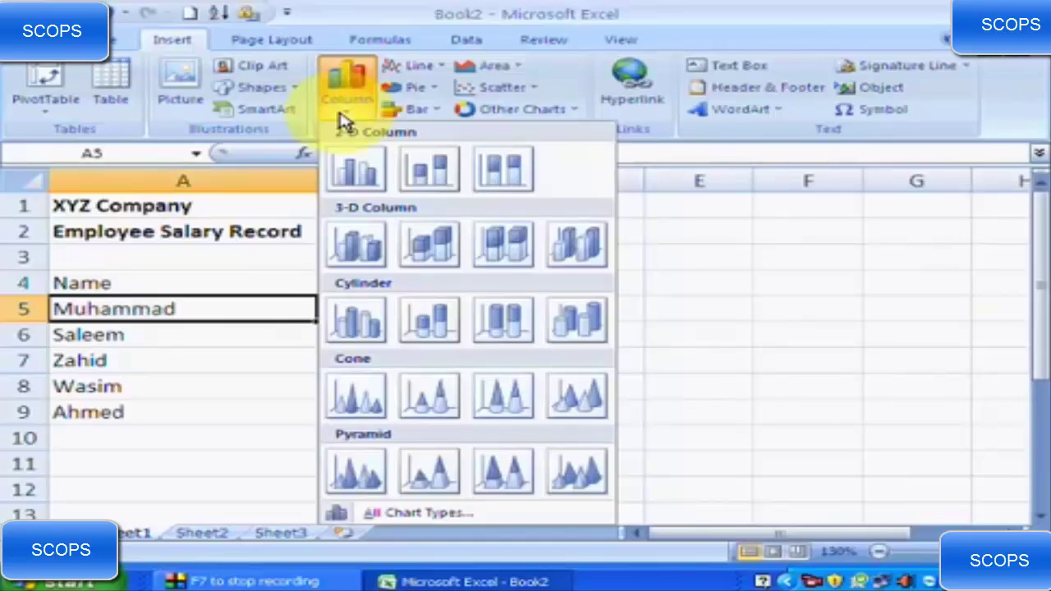
pyautogui.click(343, 121)
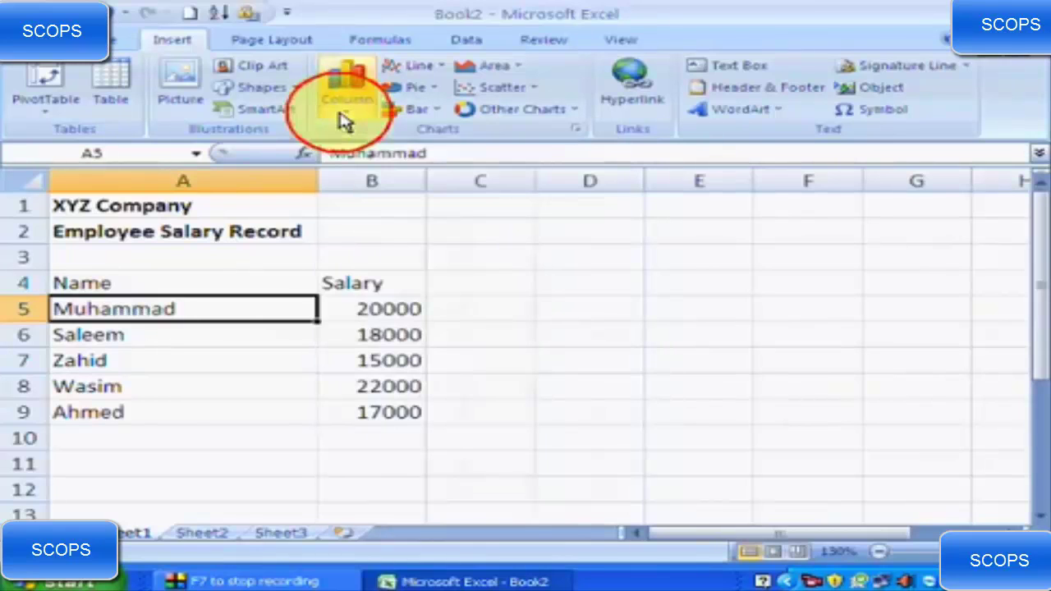
pyautogui.click(439, 113)
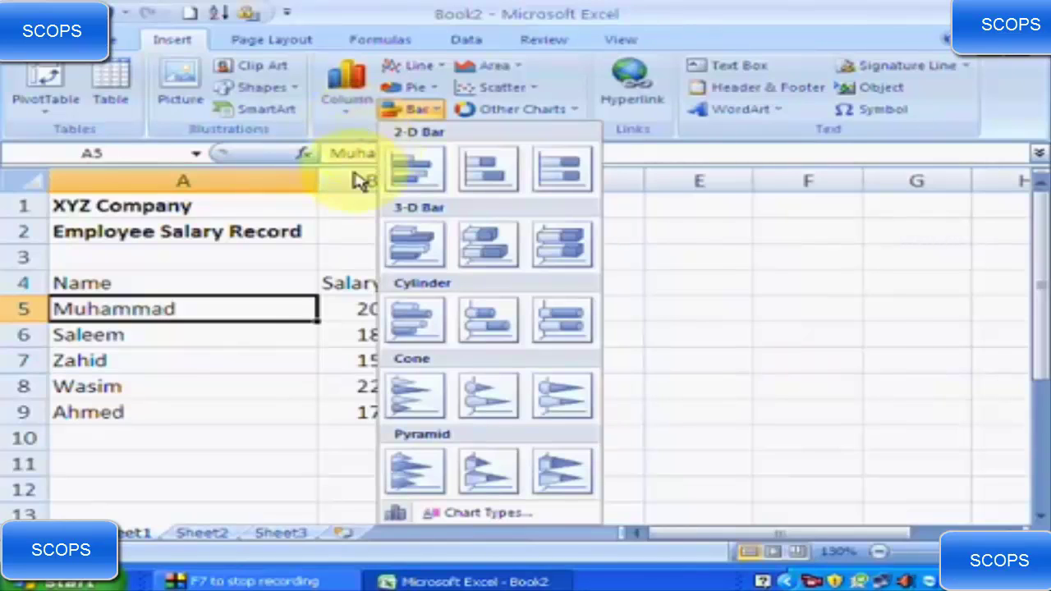
pyautogui.click(266, 283)
pyautogui.click(270, 282)
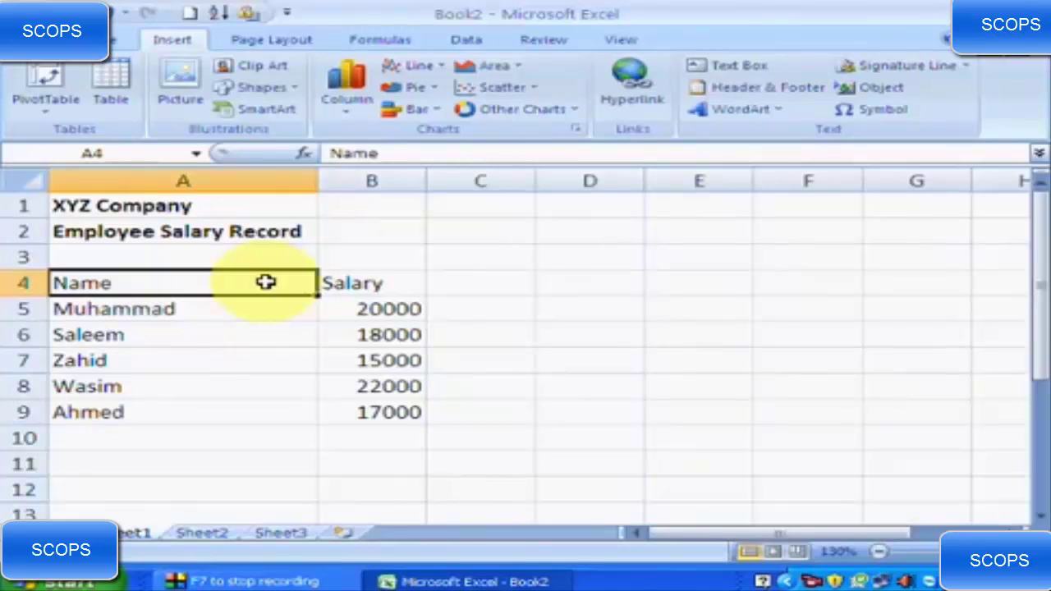
# Insert a clustered 3-D column chart from the employee names and salaries in cells A5:B9.
pyautogui.click(177, 311)
pyautogui.moveTo(204, 311); pyautogui.dragTo(377, 416)
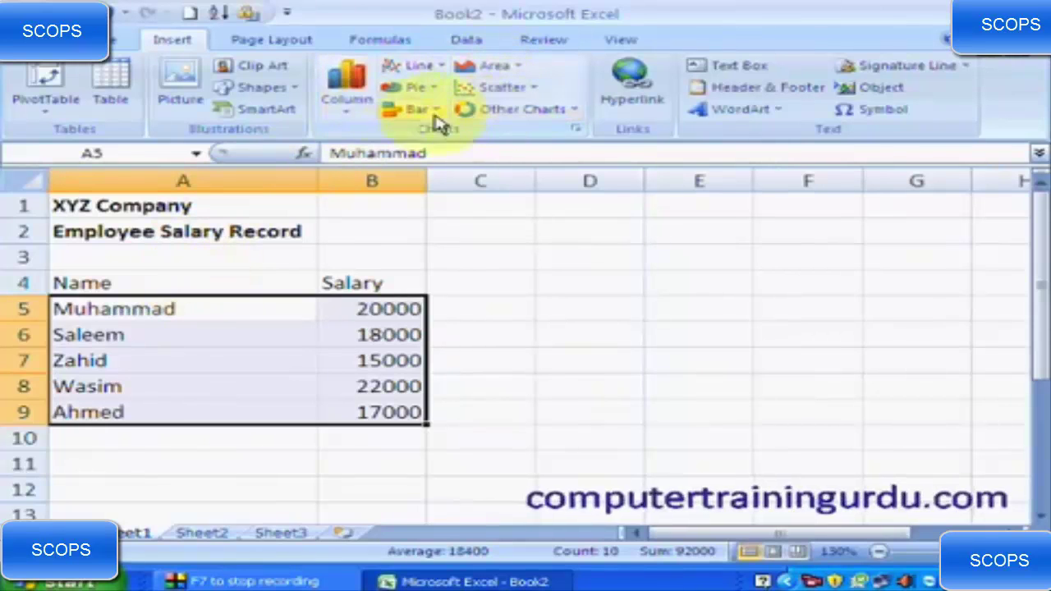
pyautogui.click(348, 111)
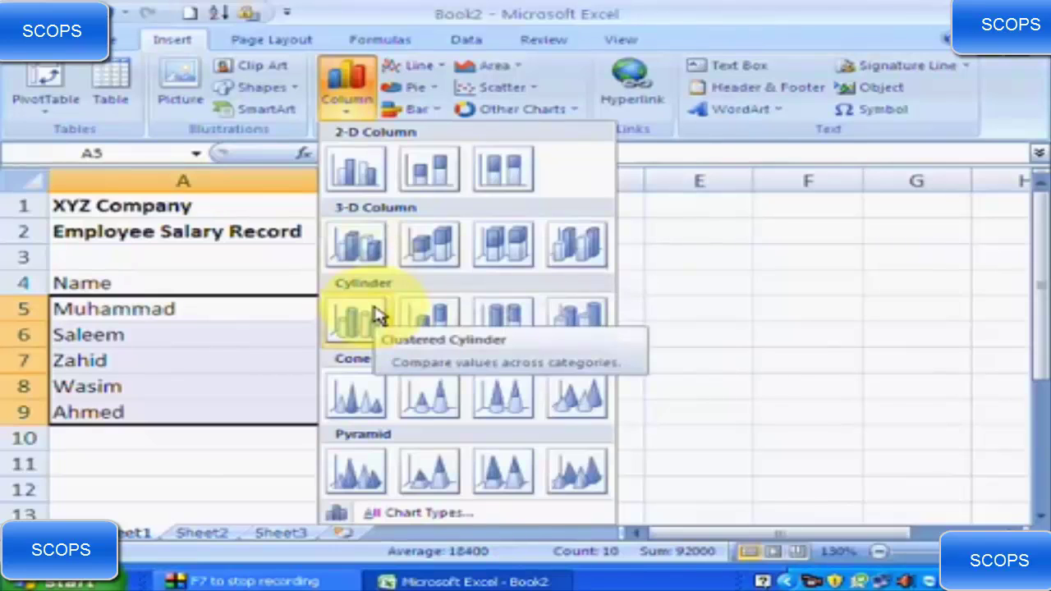
pyautogui.click(357, 263)
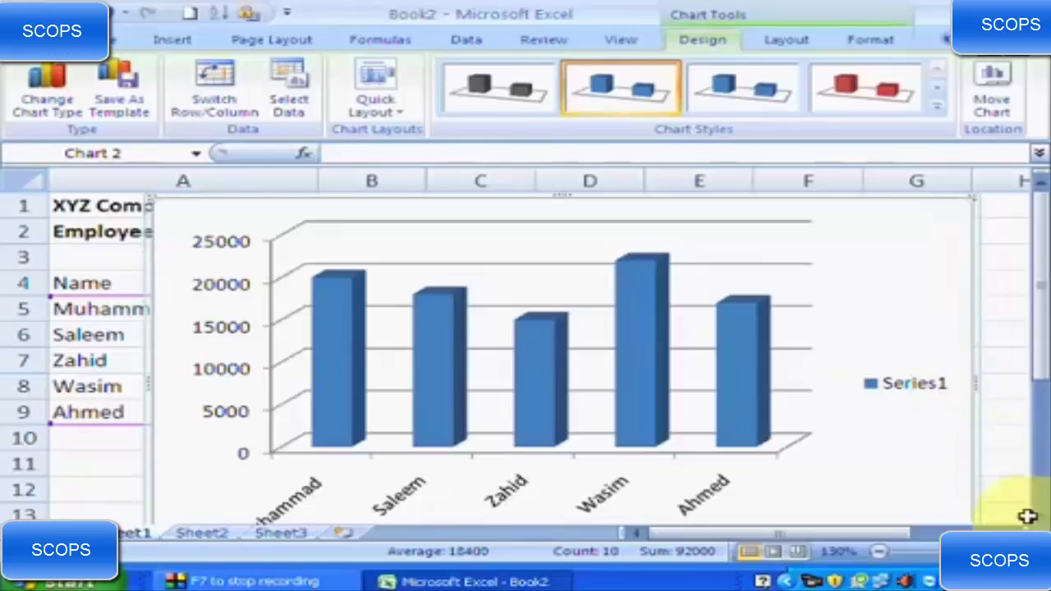
# Zoom the sheet out to 100%, place the chart beside the salary table, and make it slightly taller.
pyautogui.keyDown('ctrl'); pyautogui.scroll(-2, 975, 415); pyautogui.keyUp('ctrl')
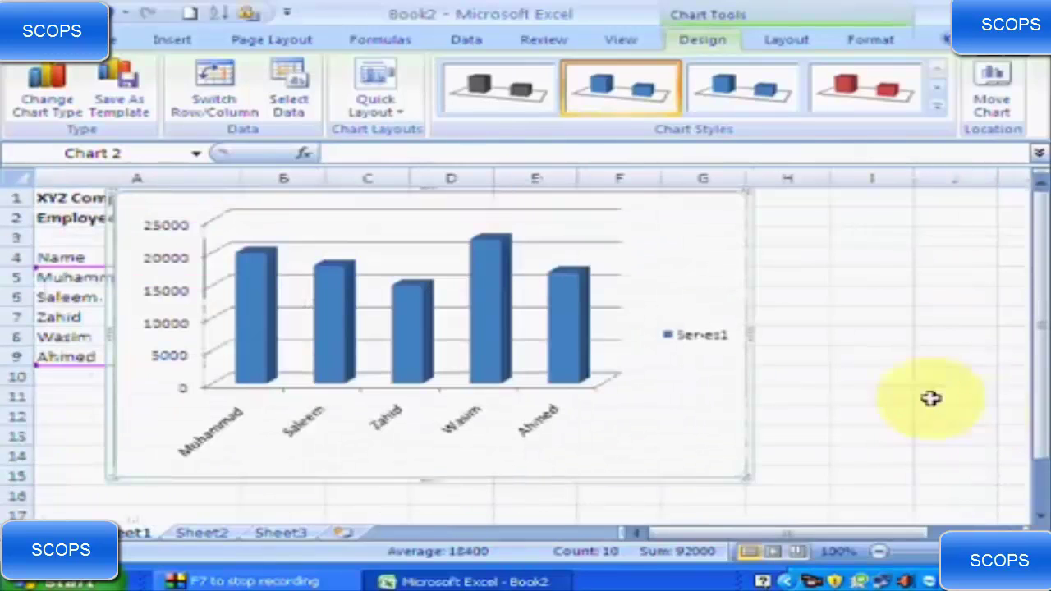
pyautogui.moveTo(655, 272); pyautogui.dragTo(906, 293)
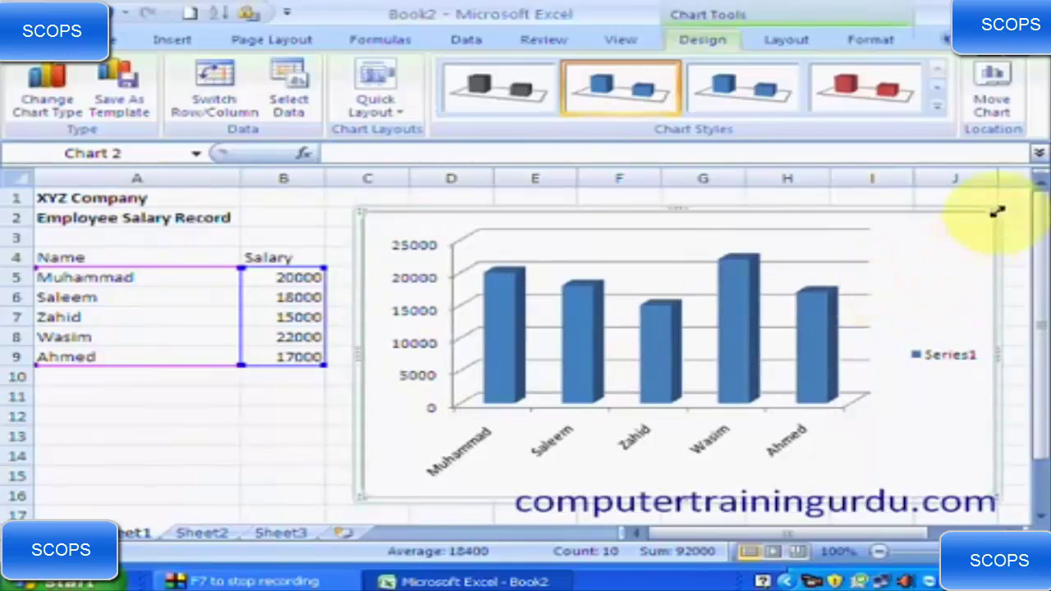
pyautogui.moveTo(996, 212)
pyautogui.mouseDown()
pyautogui.moveTo(942, 236)
pyautogui.moveTo(994, 203)
pyautogui.mouseUp()
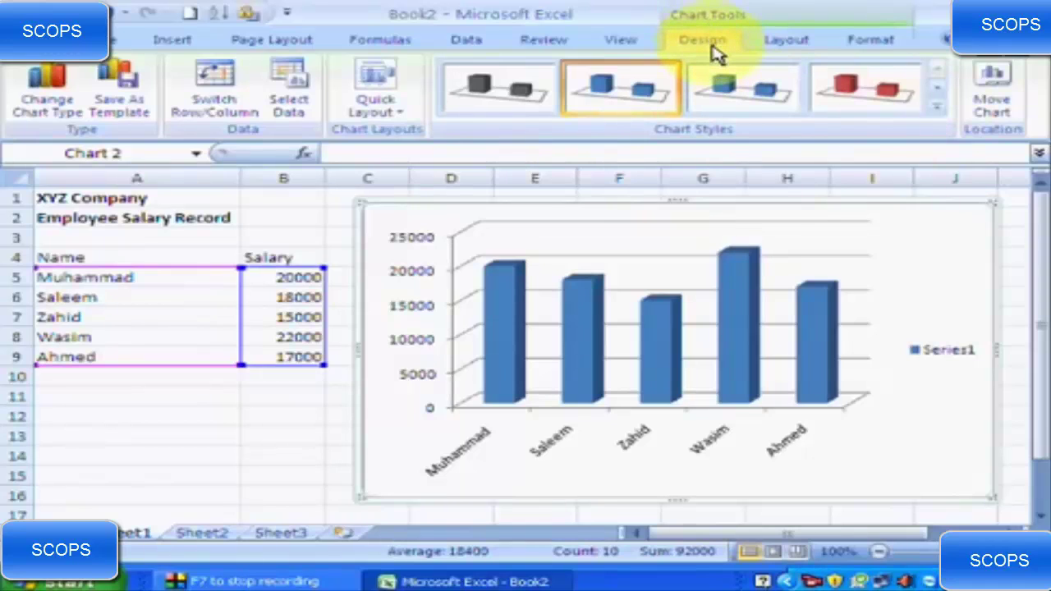
# Try the purple, orange and teal chart styles and settle on the red style in the gallery's fourth row.
pyautogui.click(780, 51)
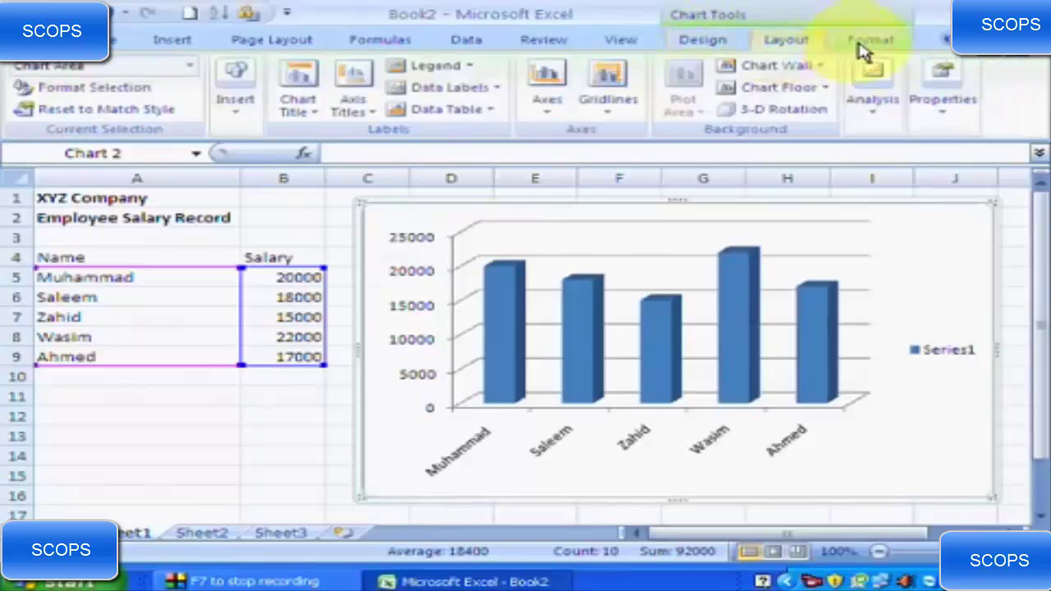
pyautogui.click(866, 42)
pyautogui.click(707, 43)
pyautogui.click(939, 115)
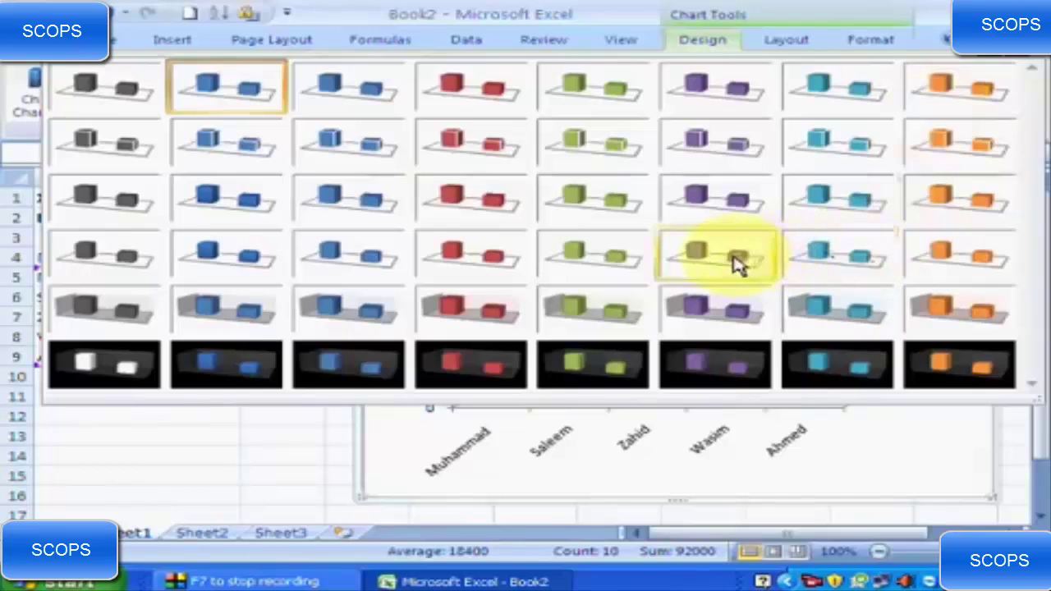
pyautogui.click(735, 261)
pyautogui.click(882, 94)
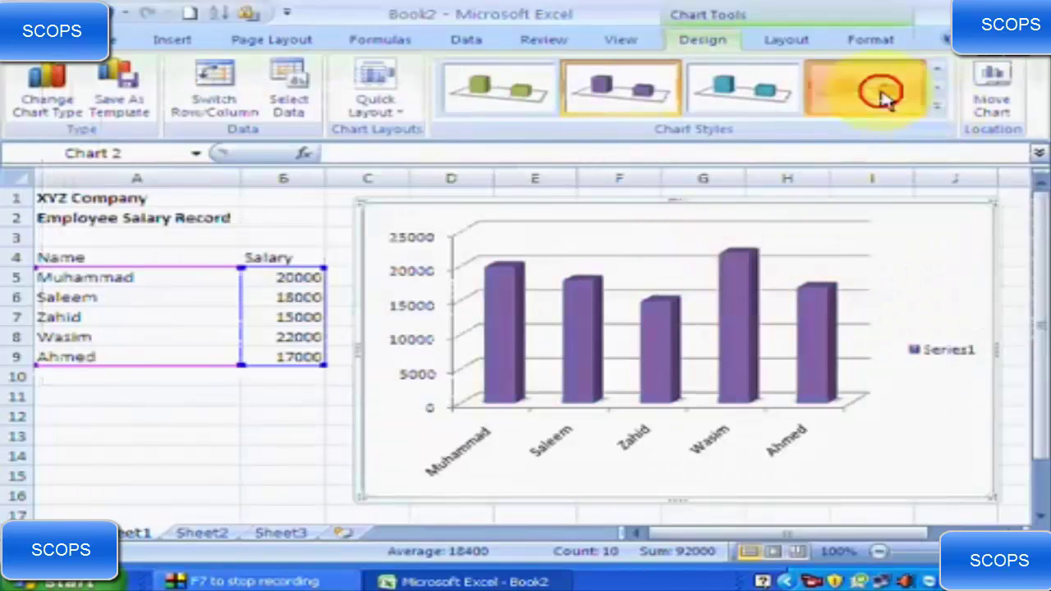
pyautogui.click(767, 94)
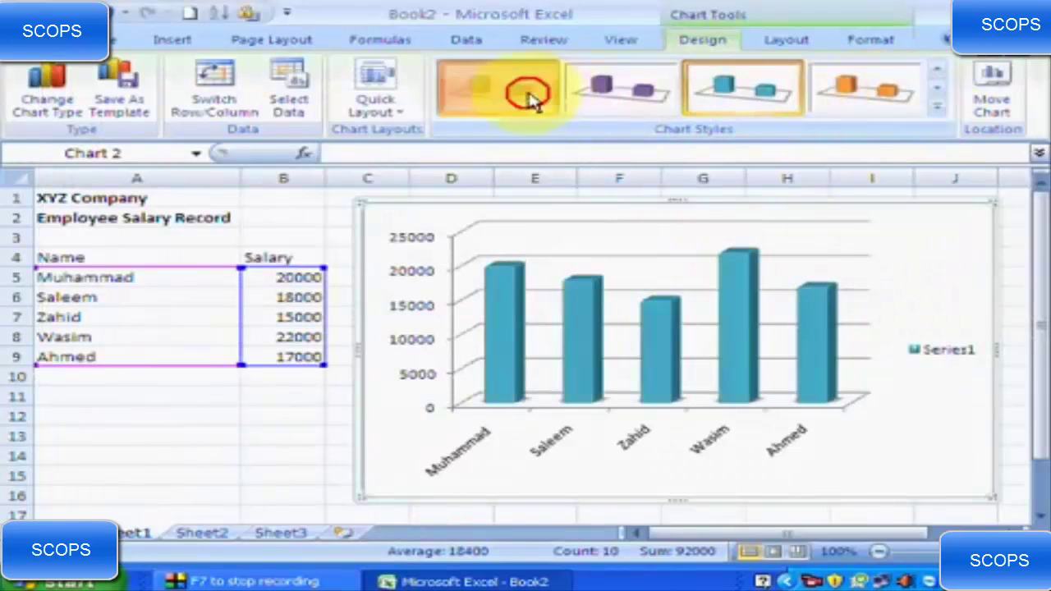
pyautogui.click(935, 107)
pyautogui.click(476, 261)
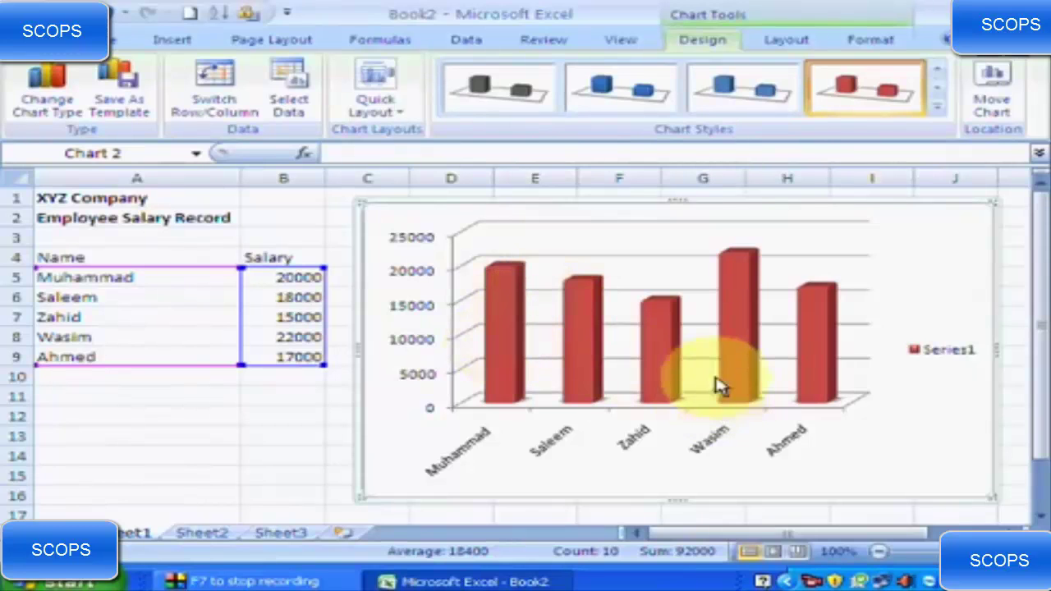
# Apply the light purple gradient shape style from the fourth gallery row to the chart area.
pyautogui.click(792, 43)
pyautogui.click(854, 46)
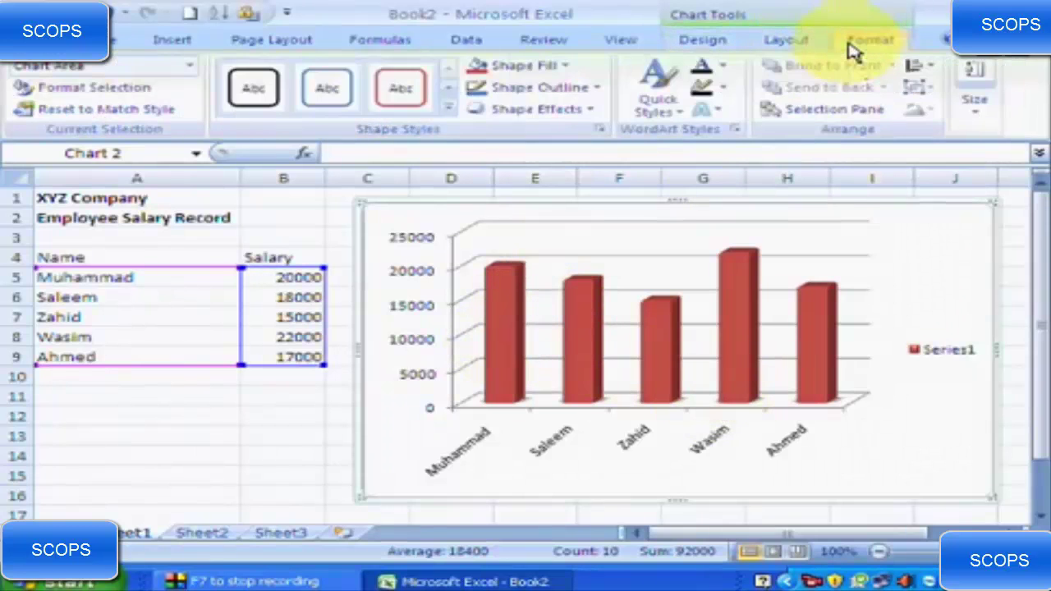
pyautogui.click(448, 107)
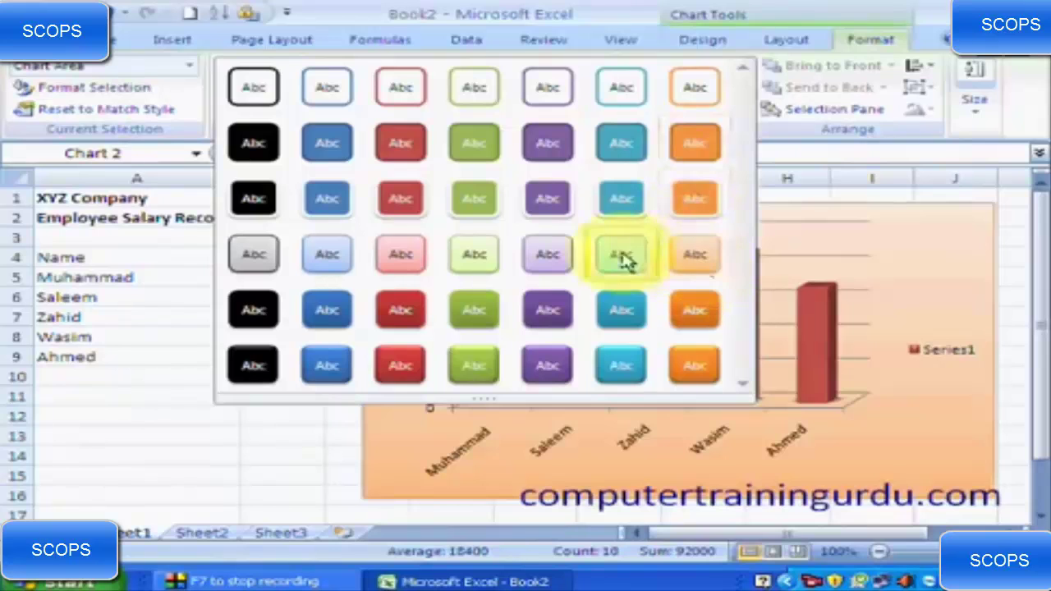
pyautogui.click(554, 262)
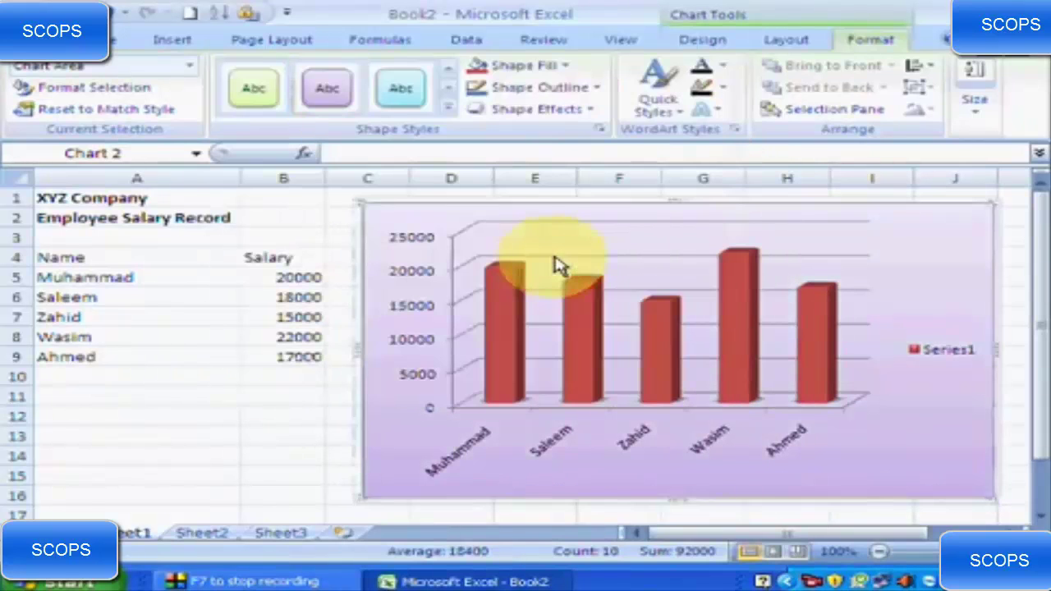
# Fill the chart area with the lightest purple theme color and give it a dark blue outline.
pyautogui.click(552, 69)
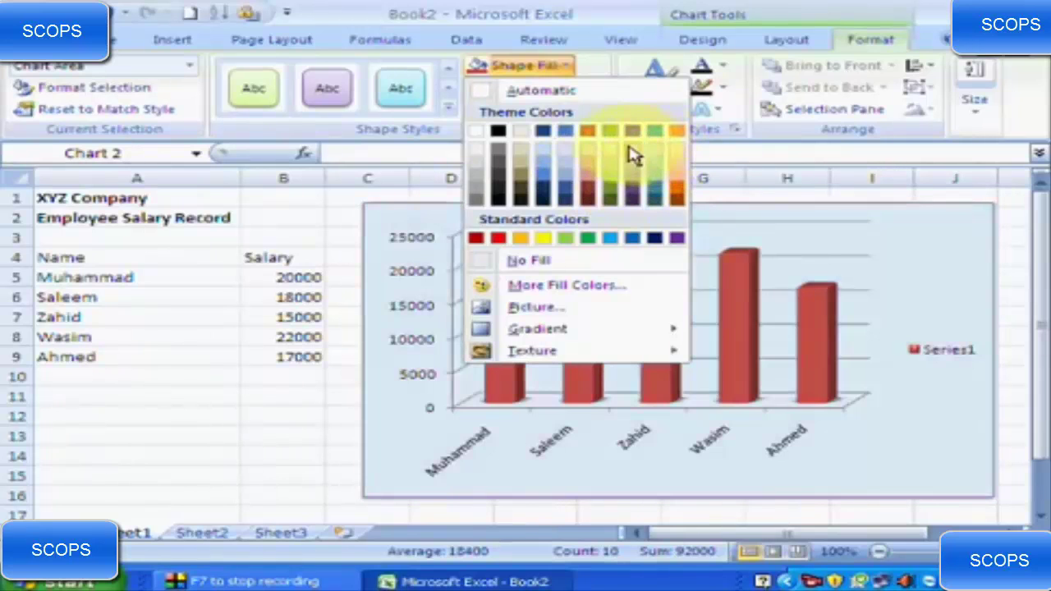
pyautogui.click(629, 141)
pyautogui.click(594, 87)
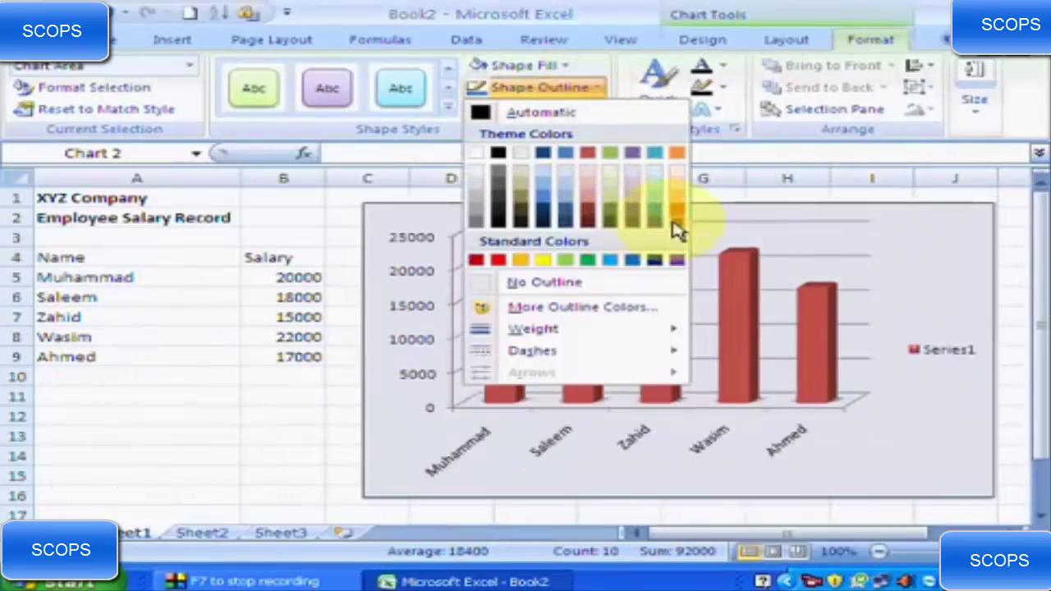
pyautogui.click(545, 216)
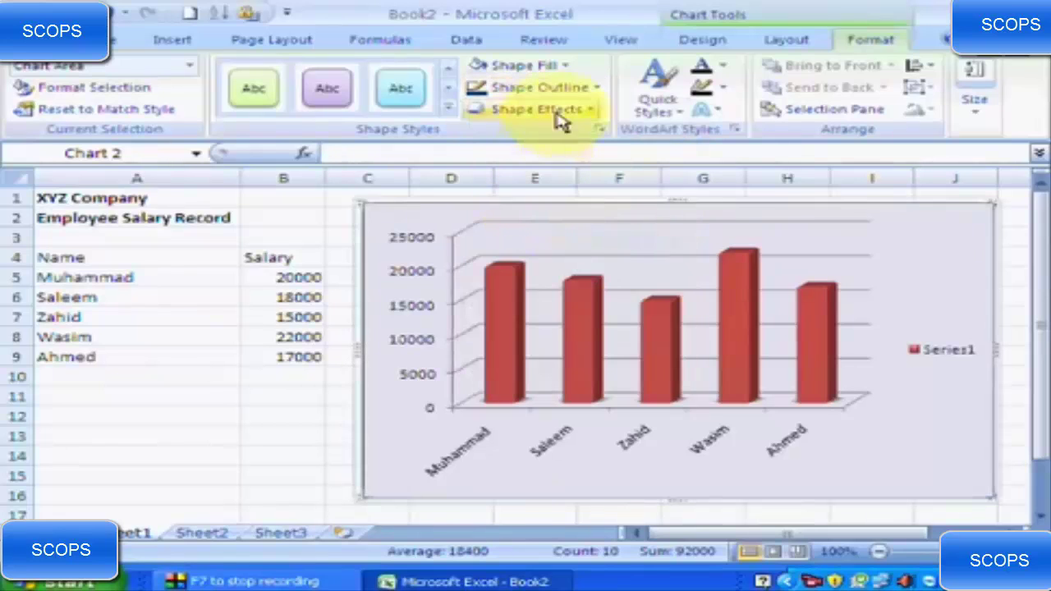
# Set the chart area's outline weight to 4½ pt and its color to standard yellow.
pyautogui.click(572, 88)
pyautogui.moveTo(591, 329)
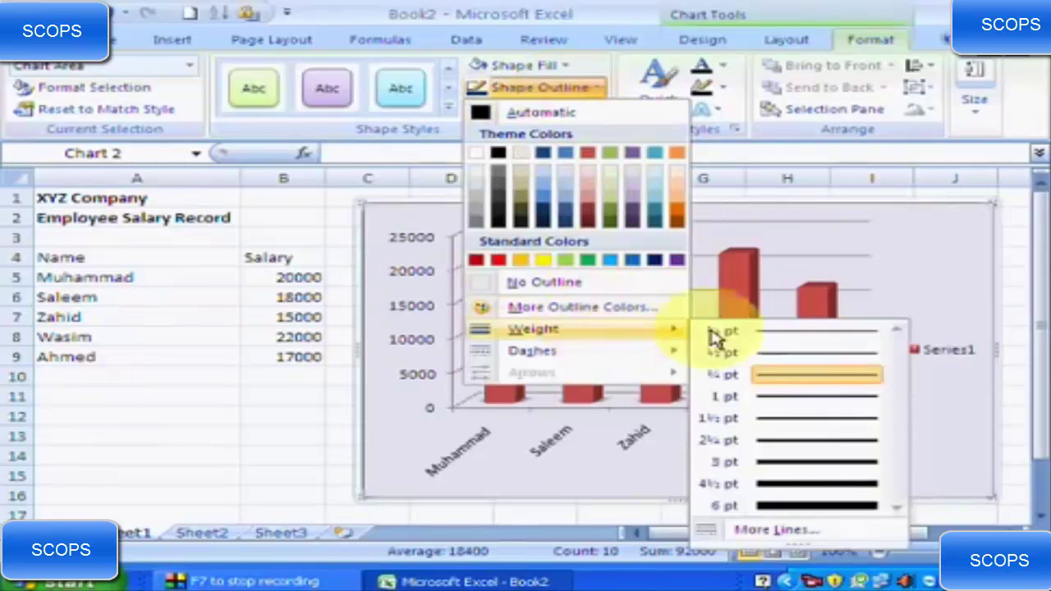
pyautogui.click(818, 484)
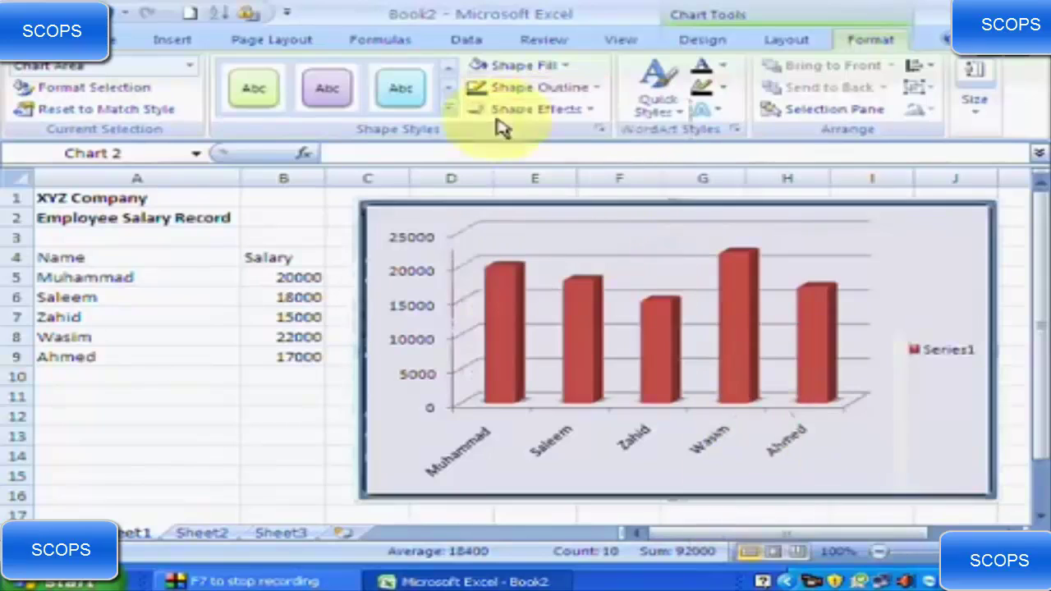
pyautogui.click(509, 89)
pyautogui.click(542, 260)
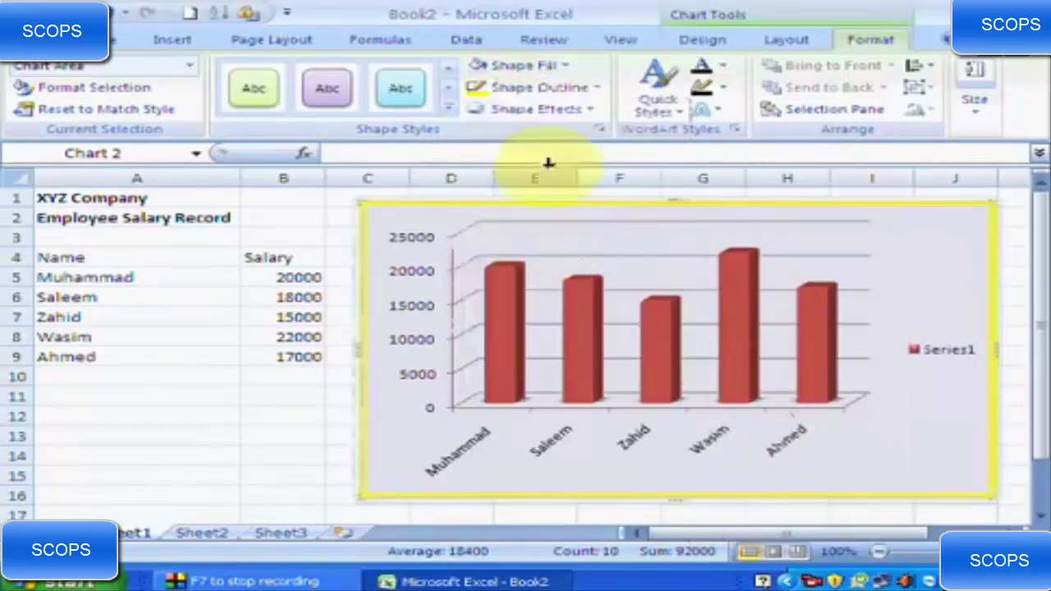
# Add a wide red glow effect around the chart area.
pyautogui.click(559, 110)
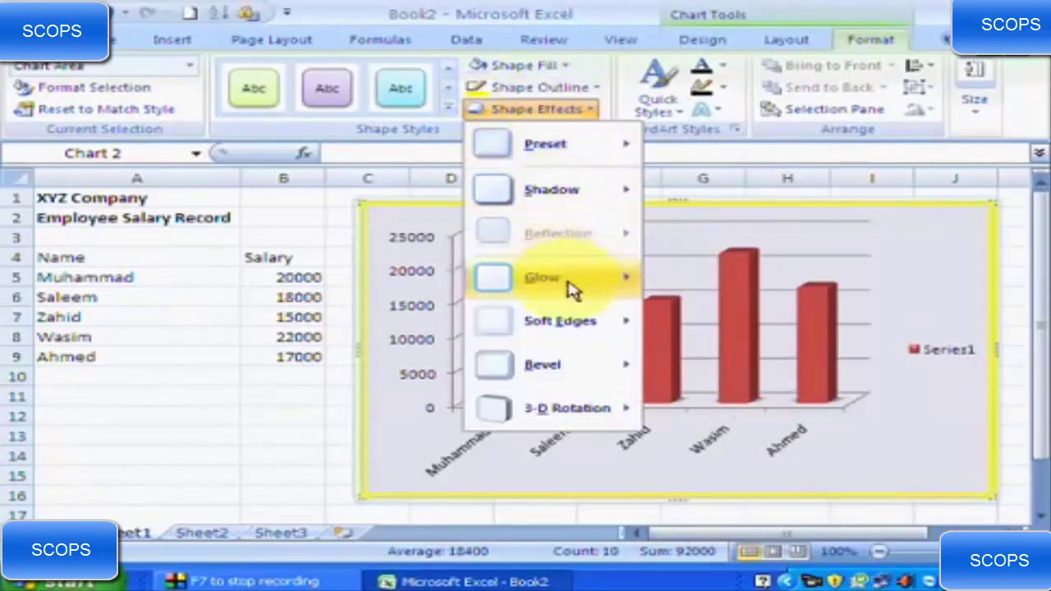
pyautogui.moveTo(565, 287)
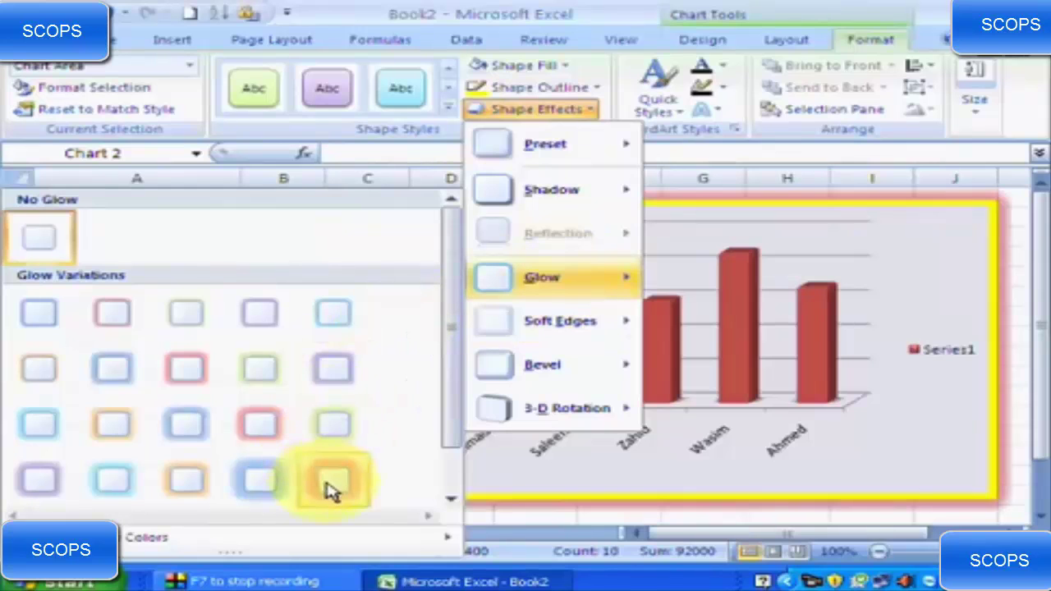
pyautogui.click(328, 488)
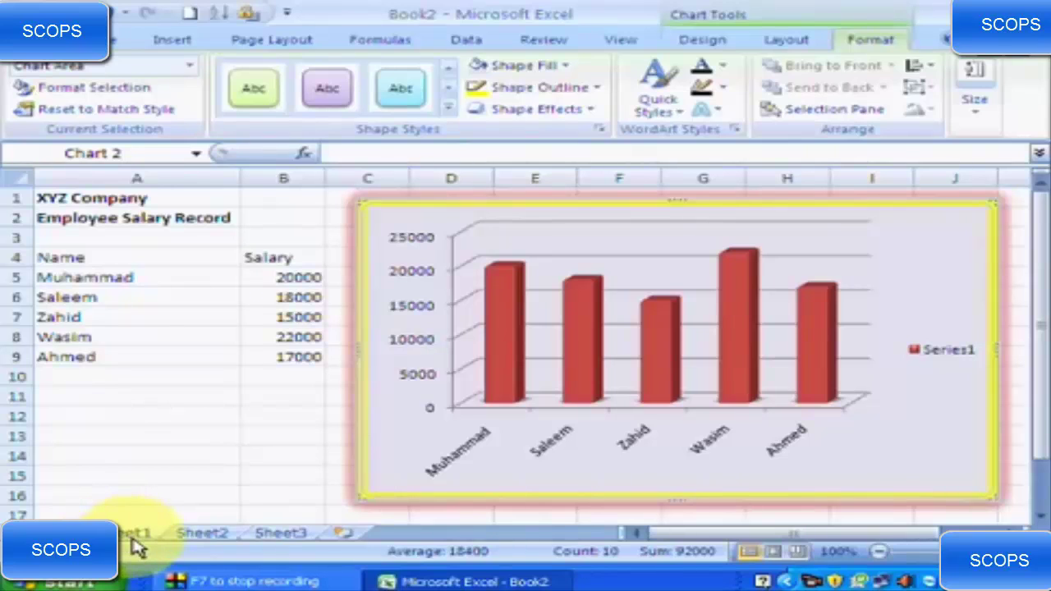
# Move the salary chart to a new sheet named Employee Salary Record.
pyautogui.click(721, 44)
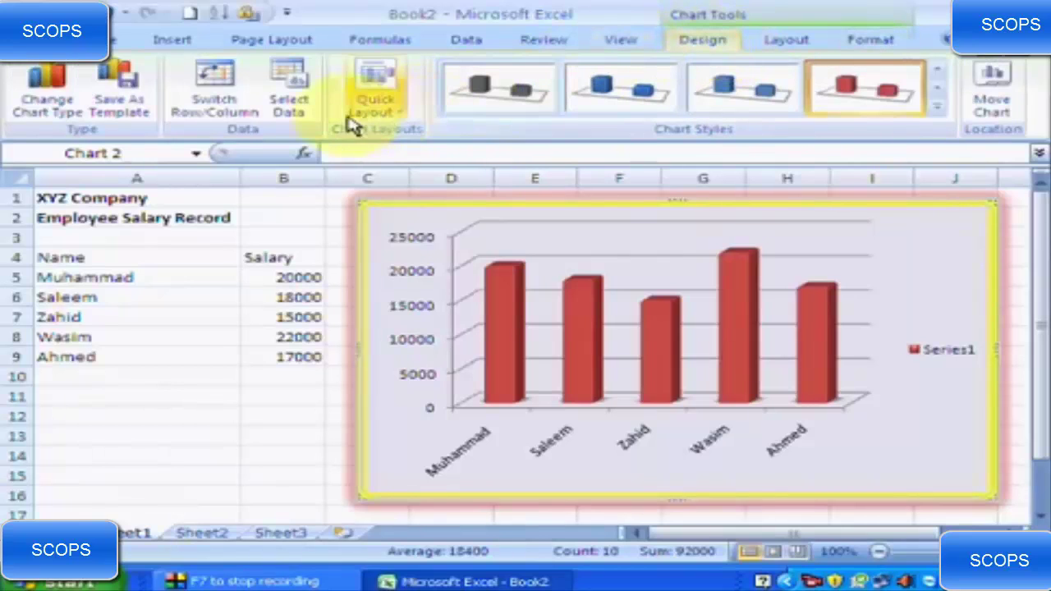
pyautogui.click(993, 86)
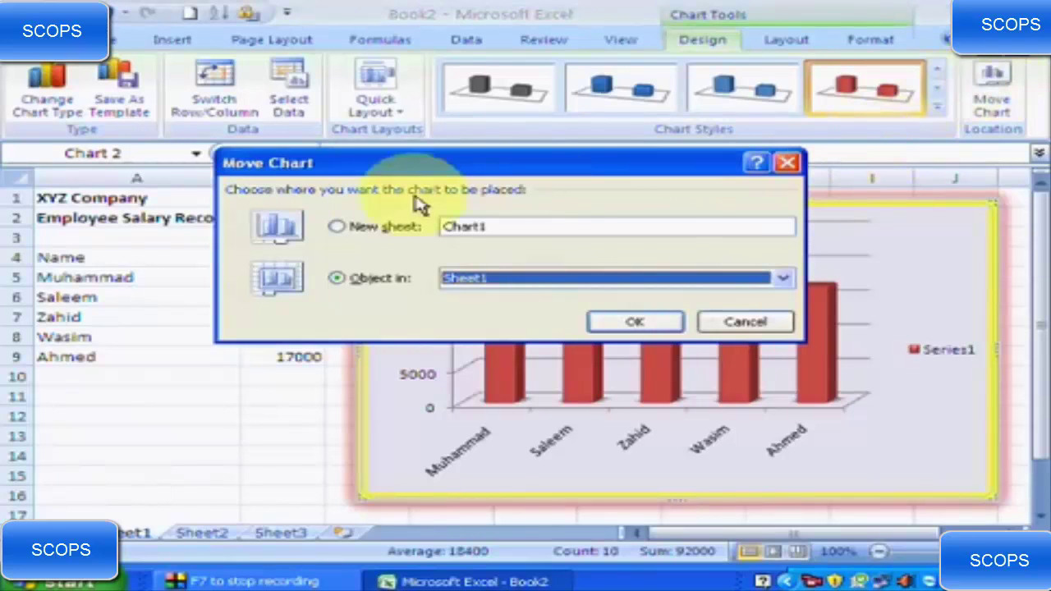
pyautogui.click(337, 228)
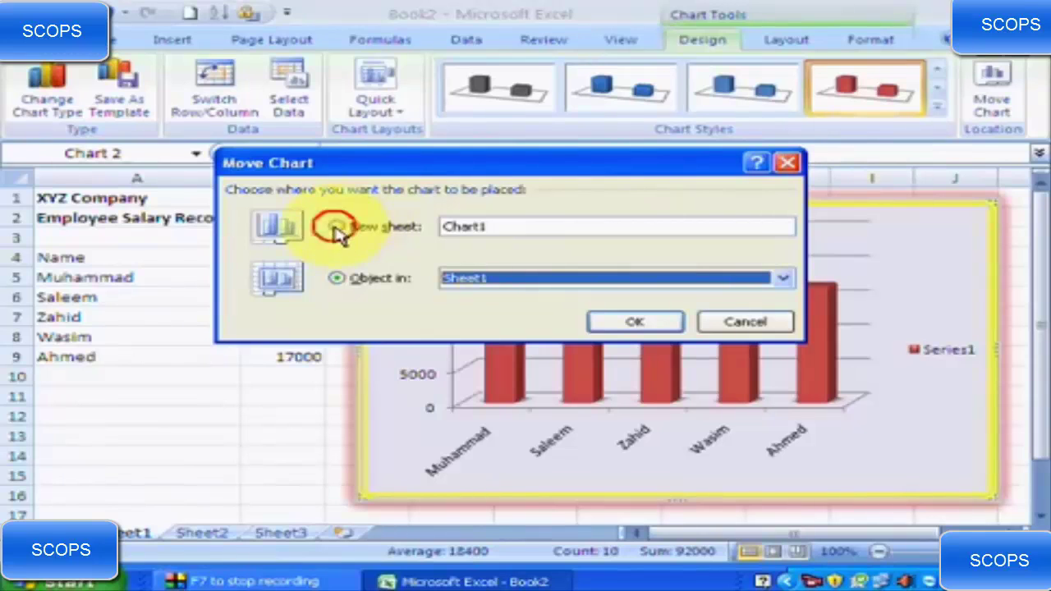
pyautogui.click(363, 278)
pyautogui.click(781, 281)
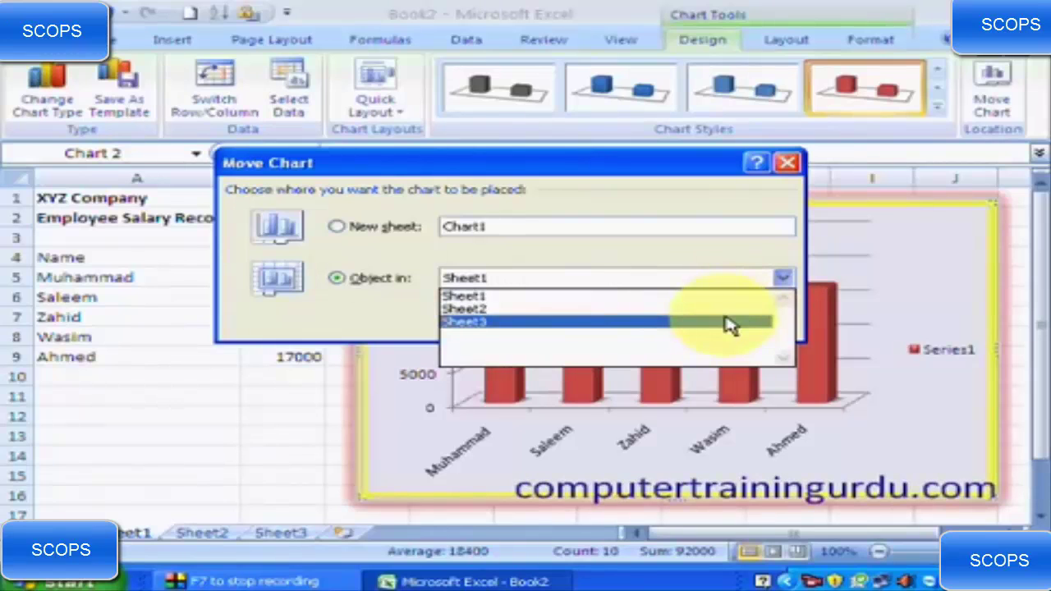
pyautogui.click(365, 234)
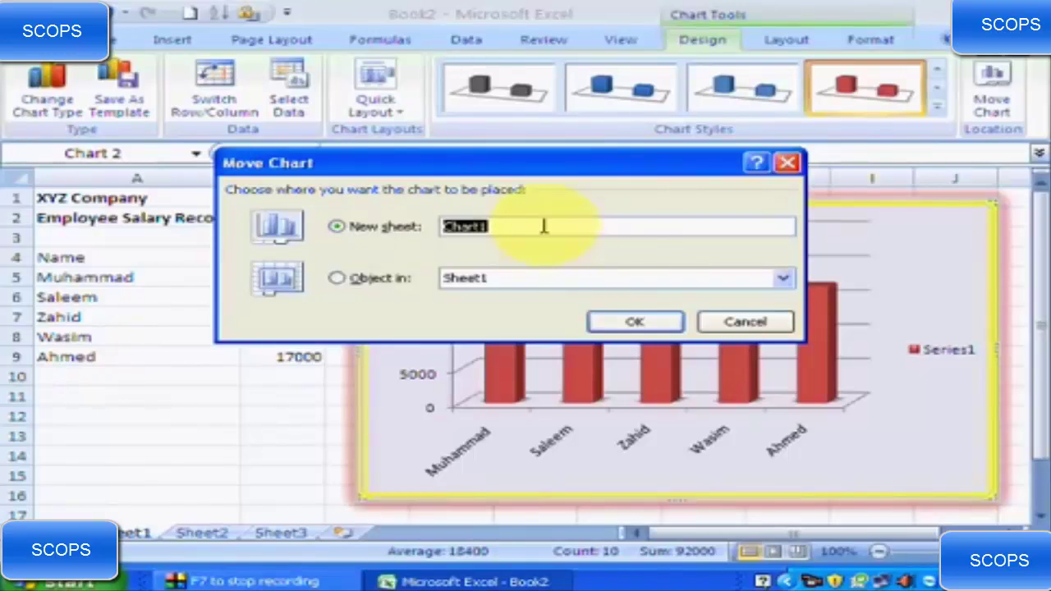
pyautogui.write('E')
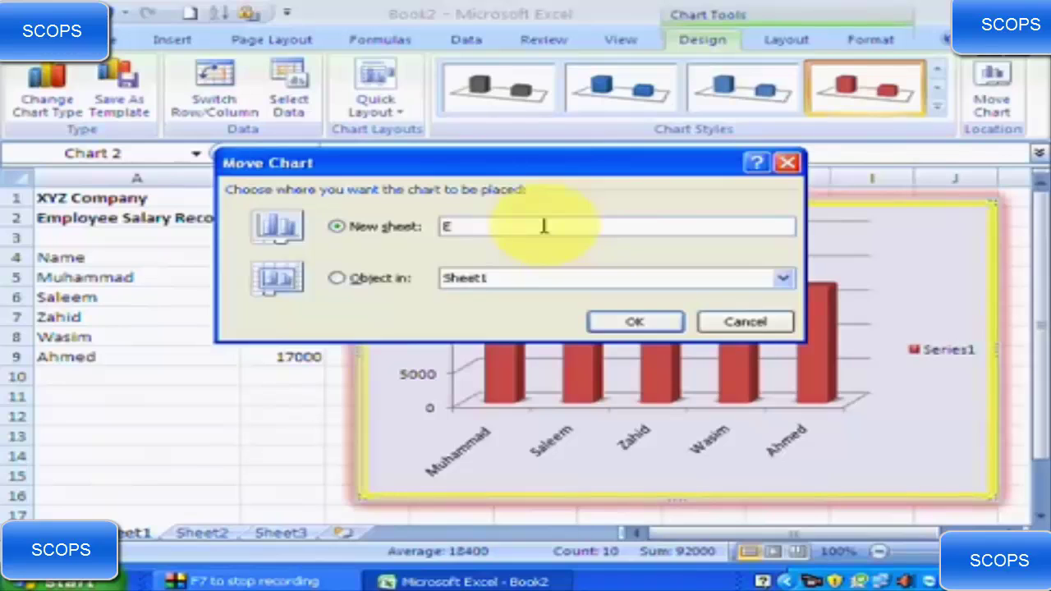
pyautogui.write('mployee Salary Record')
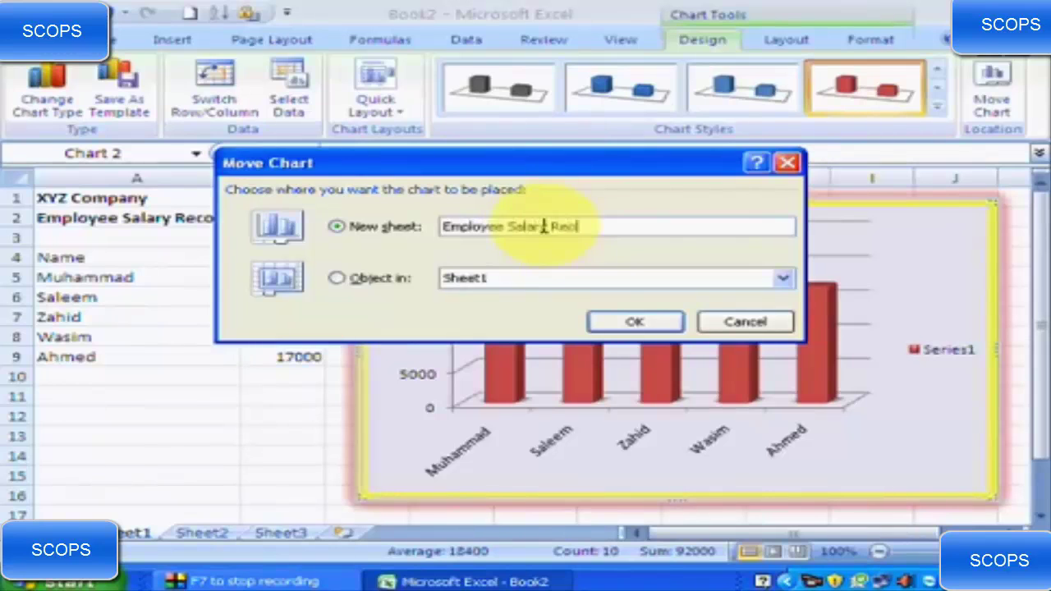
pyautogui.click(620, 320)
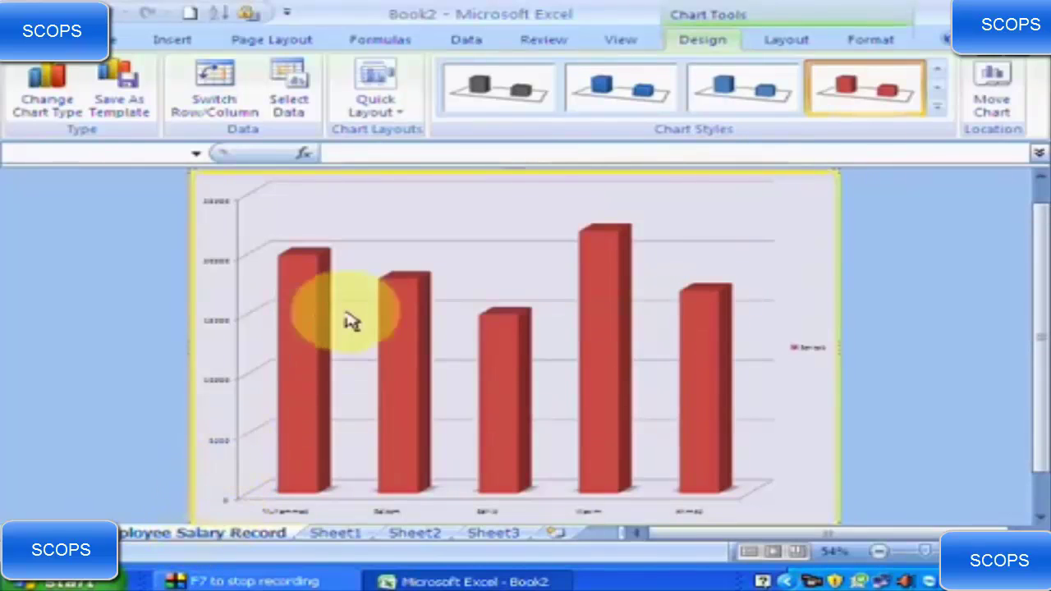
# Check the salary table on Sheet1, and delete the Employee Salary Record chart sheet.
pyautogui.click(329, 534)
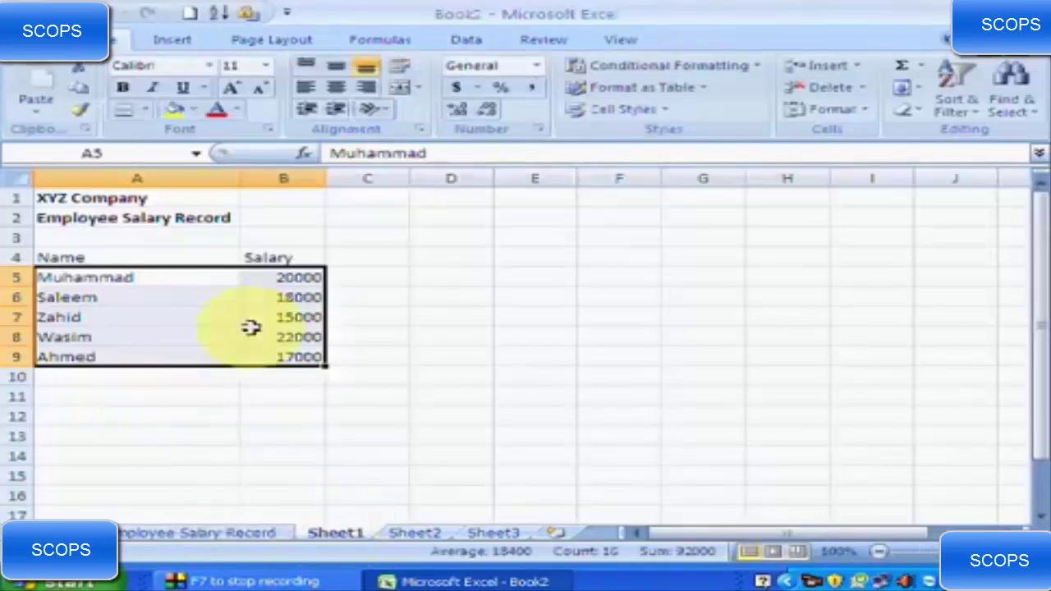
pyautogui.click(427, 258)
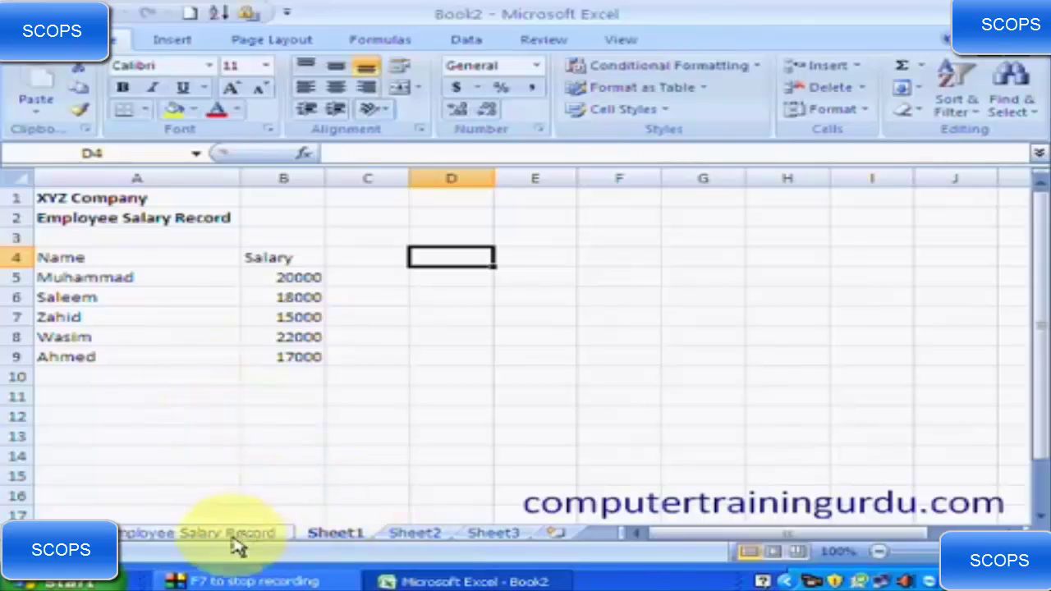
pyautogui.scroll(-4, 180, 391)
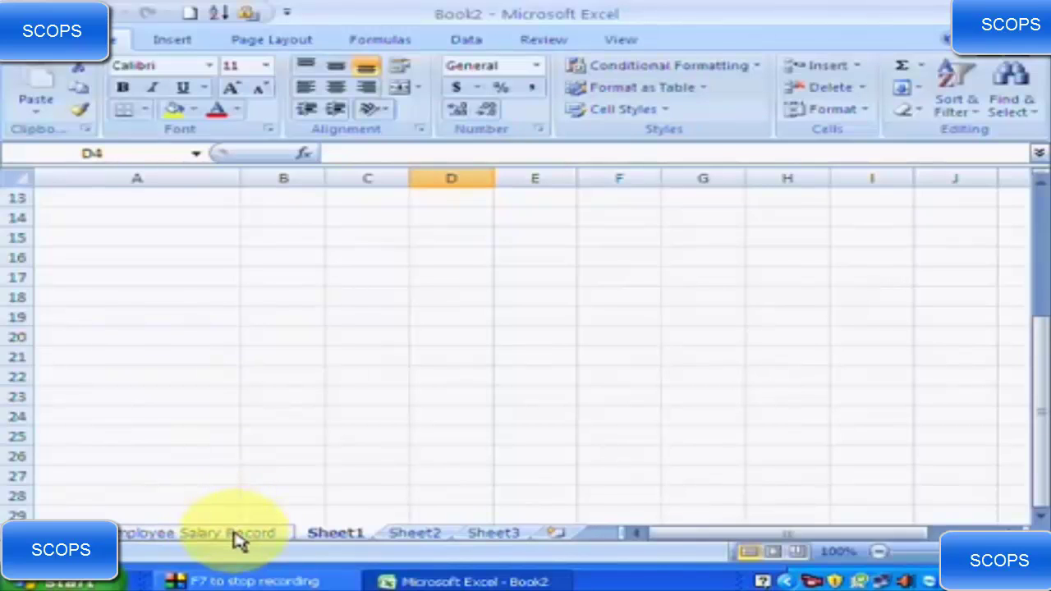
pyautogui.rightClick(237, 540)
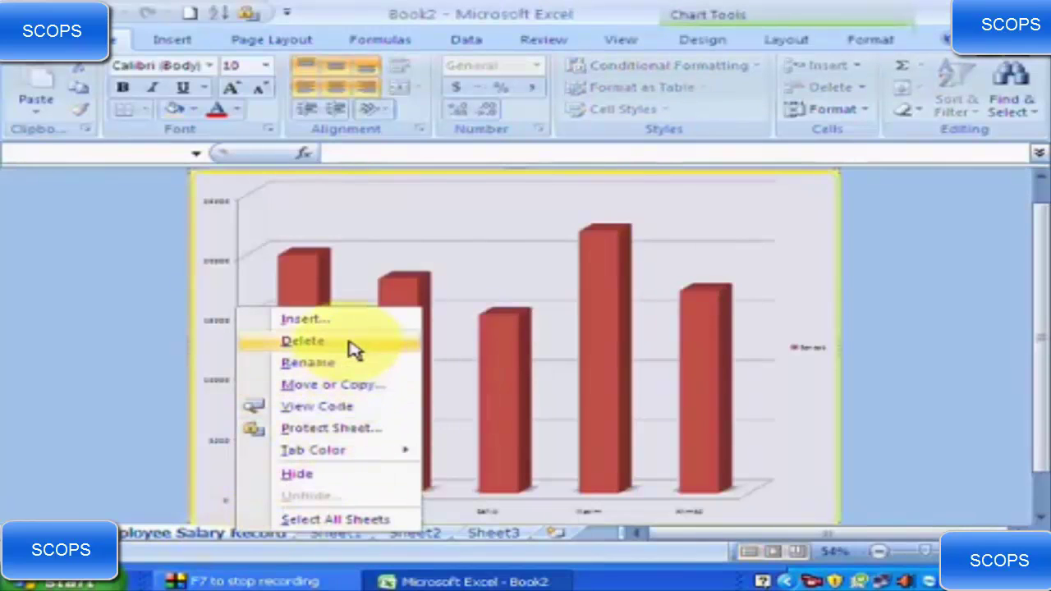
pyautogui.click(353, 349)
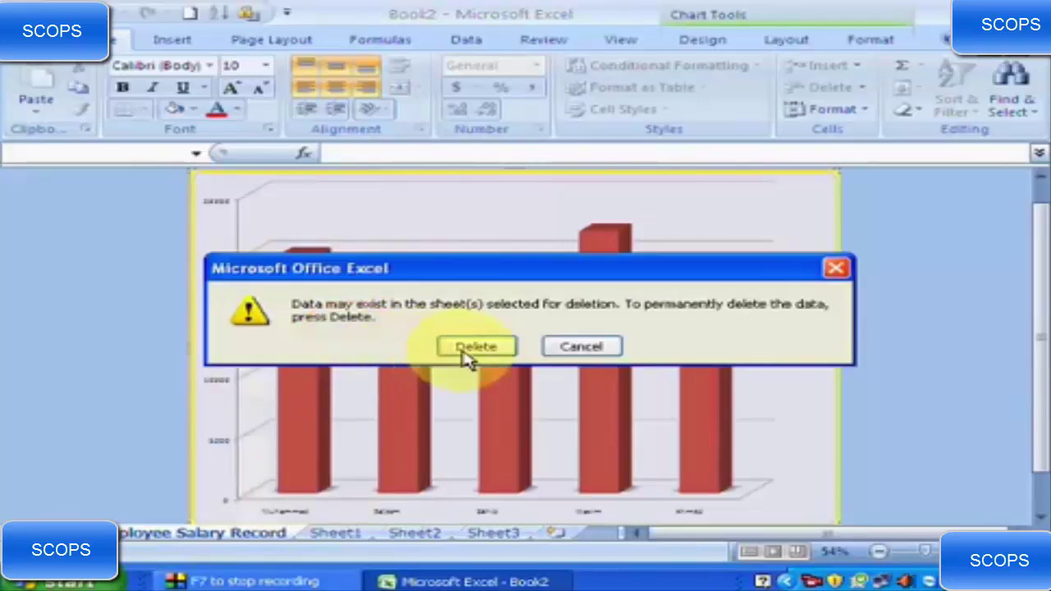
pyautogui.click(468, 348)
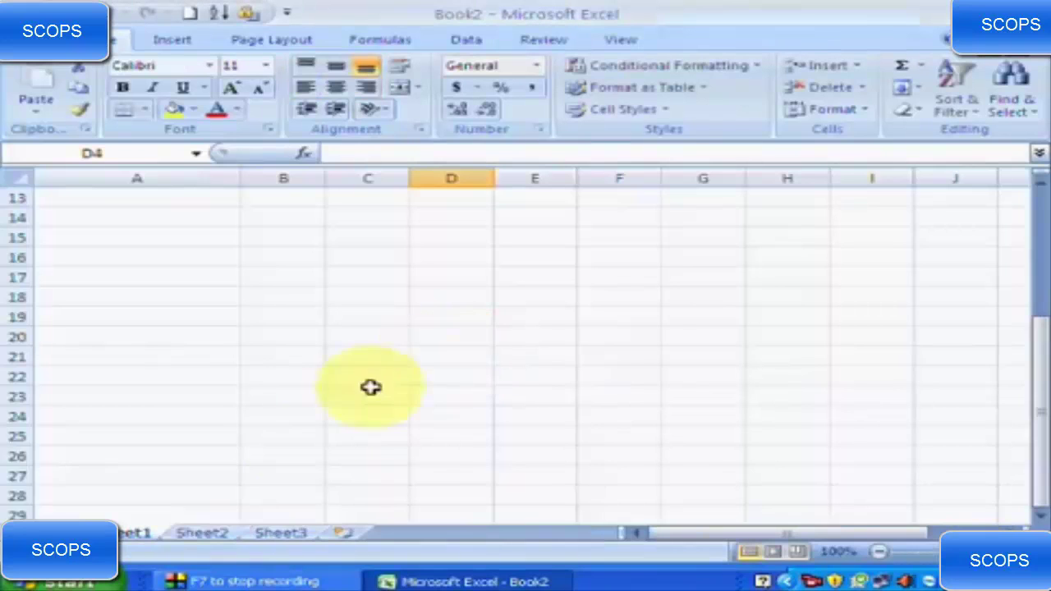
# Enter the months Jan, Feb and Mar in cells A16 to A18 of Sheet1, below the salary table.
pyautogui.click(181, 261)
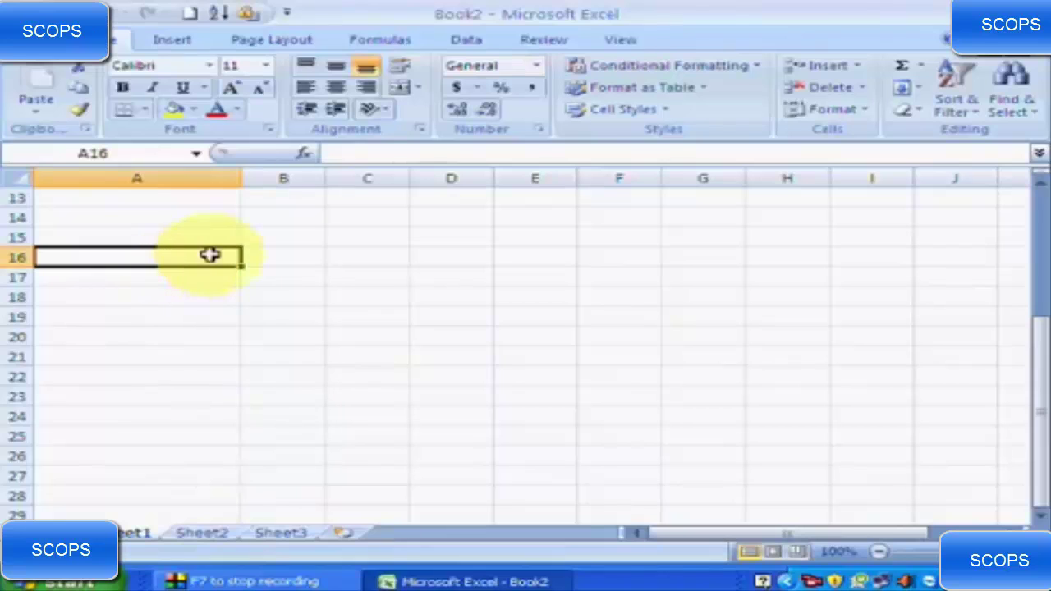
pyautogui.scroll(4, 212, 257)
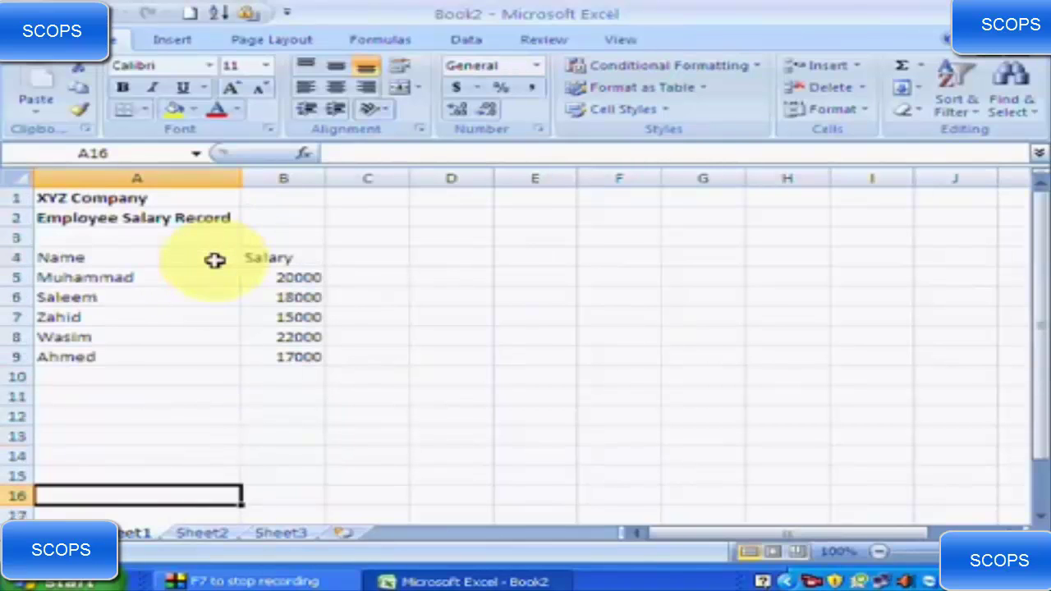
pyautogui.scroll(-4, 214, 259)
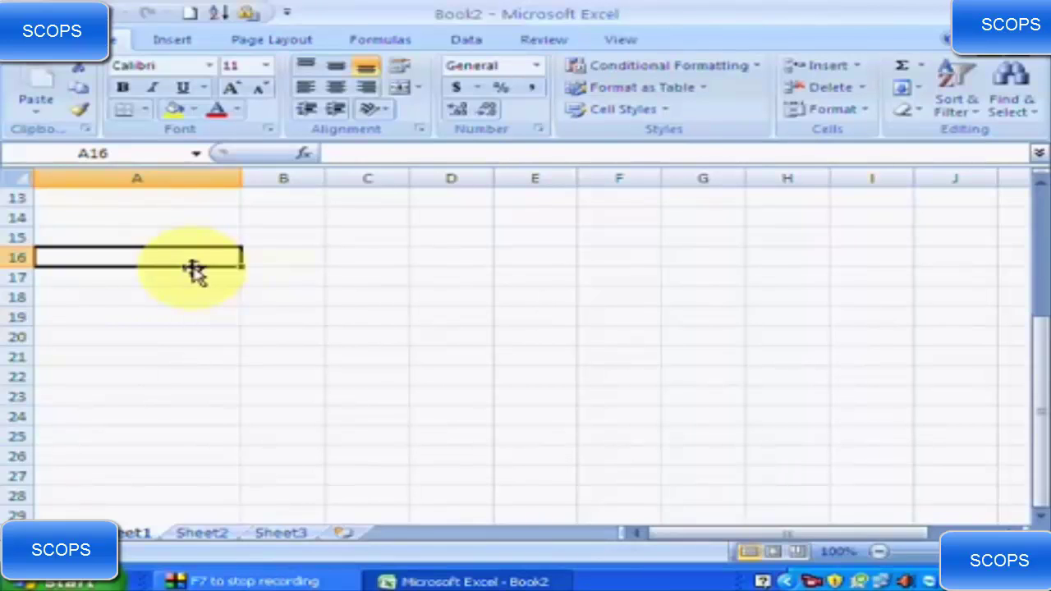
pyautogui.write('Jan')
pyautogui.press('Return')
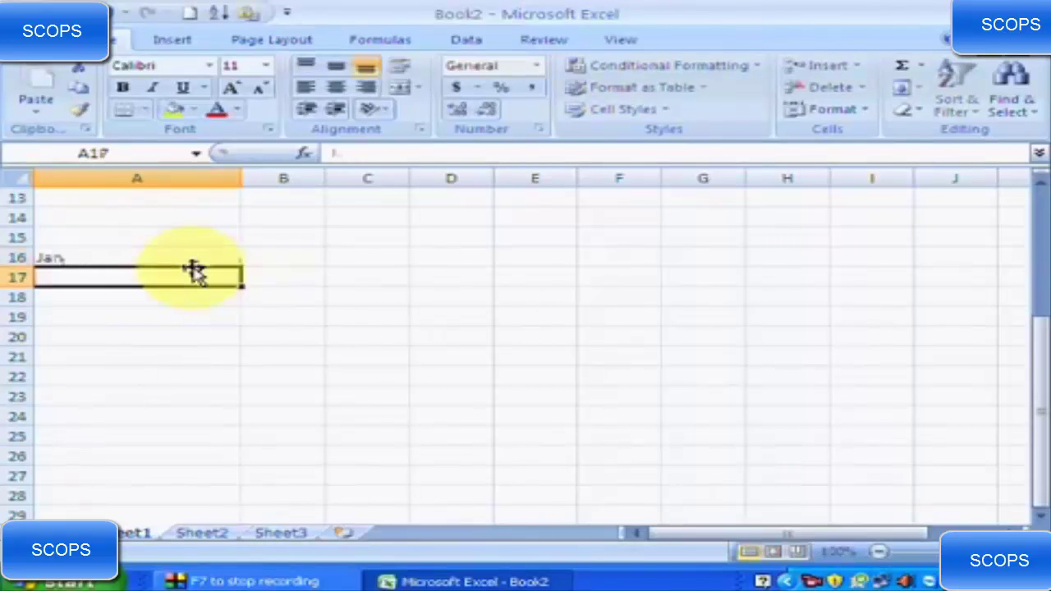
pyautogui.write('feb')
pyautogui.press('Return')
pyautogui.write('Mar')
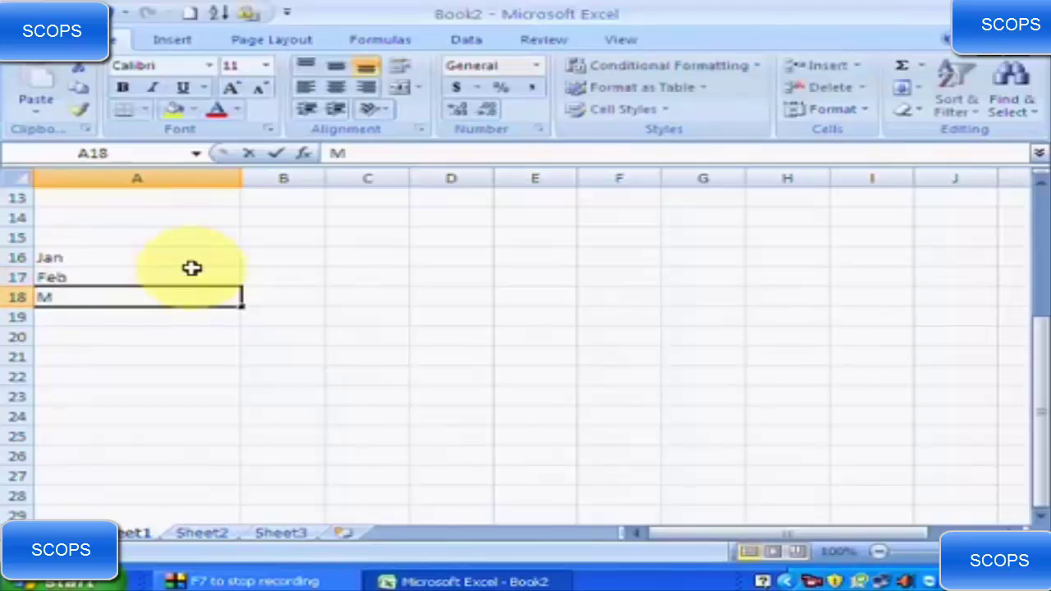
pyautogui.press('Right')
# Enter 5000, 3000 and 4000 in cells B16 to B18 beside the months, and narrow column A.
pyautogui.press('Up')
pyautogui.press('Up')
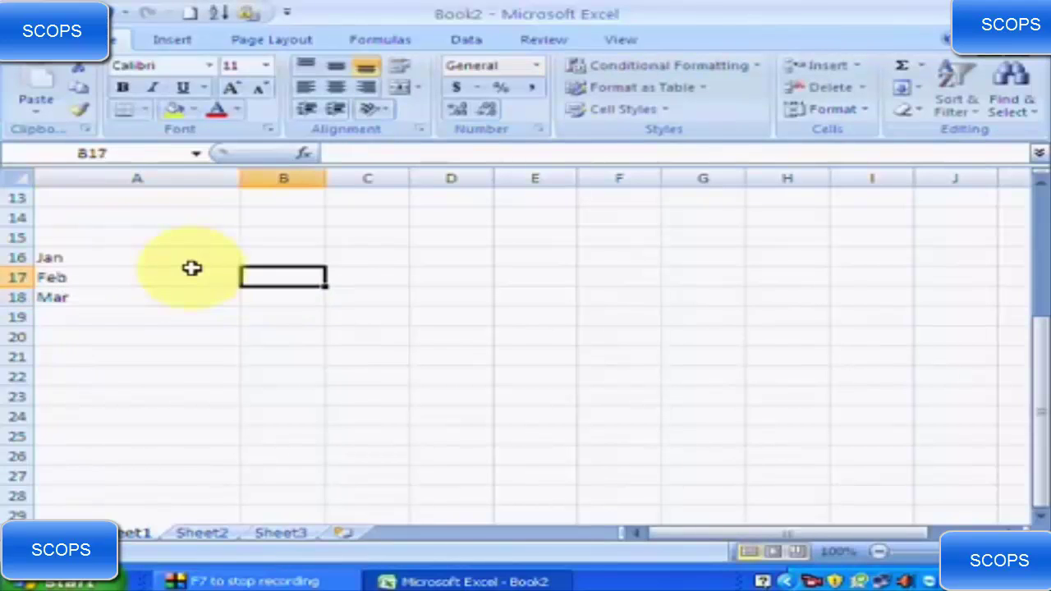
pyautogui.scroll(2, 114, 257)
pyautogui.scroll(-2, 114, 258)
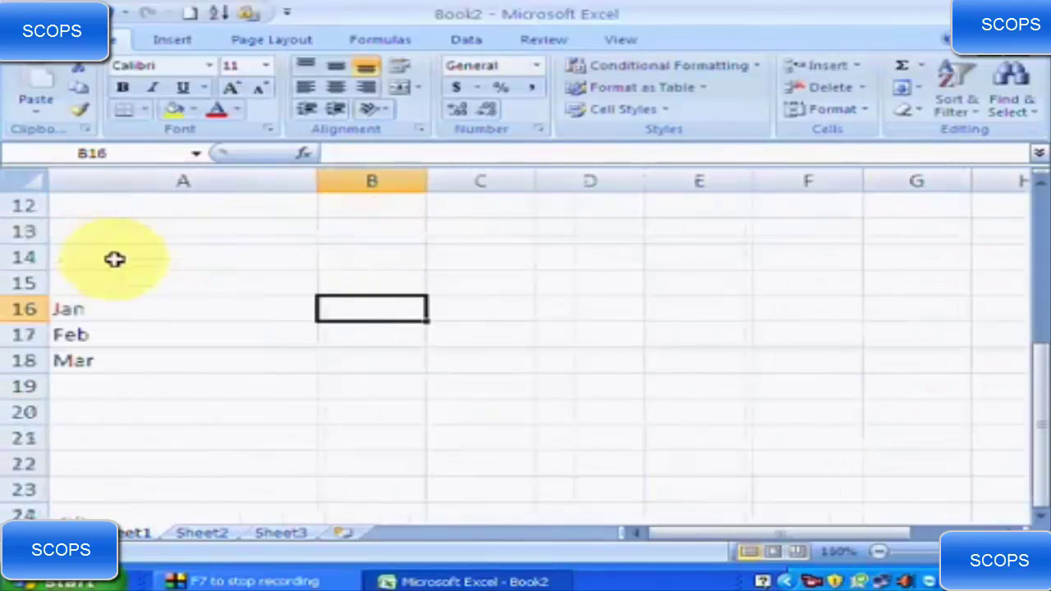
pyautogui.write('5000')
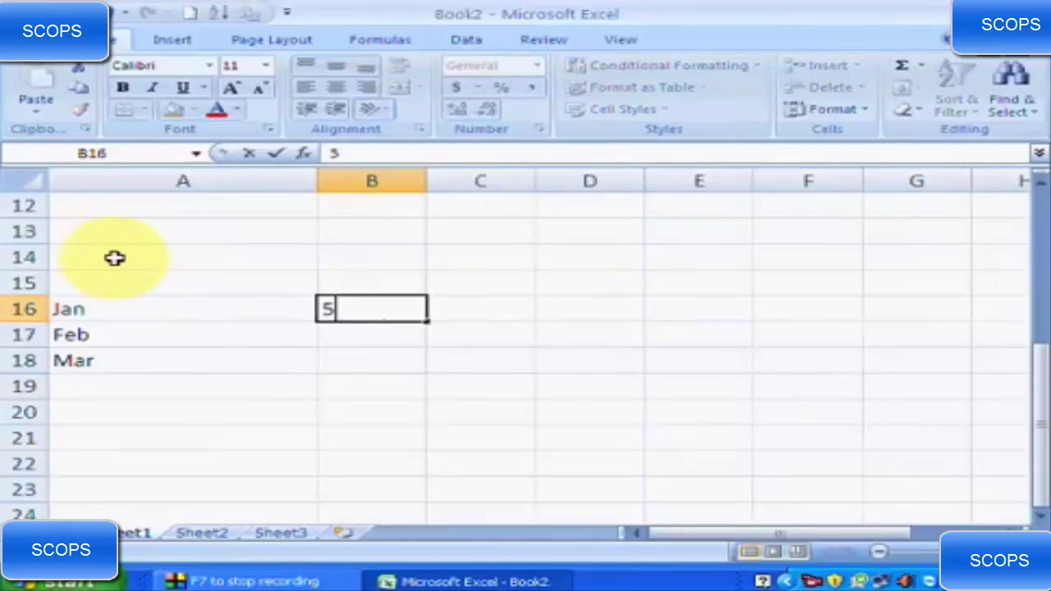
pyautogui.press('Return')
pyautogui.write('3000')
pyautogui.press('Return')
pyautogui.write('4000')
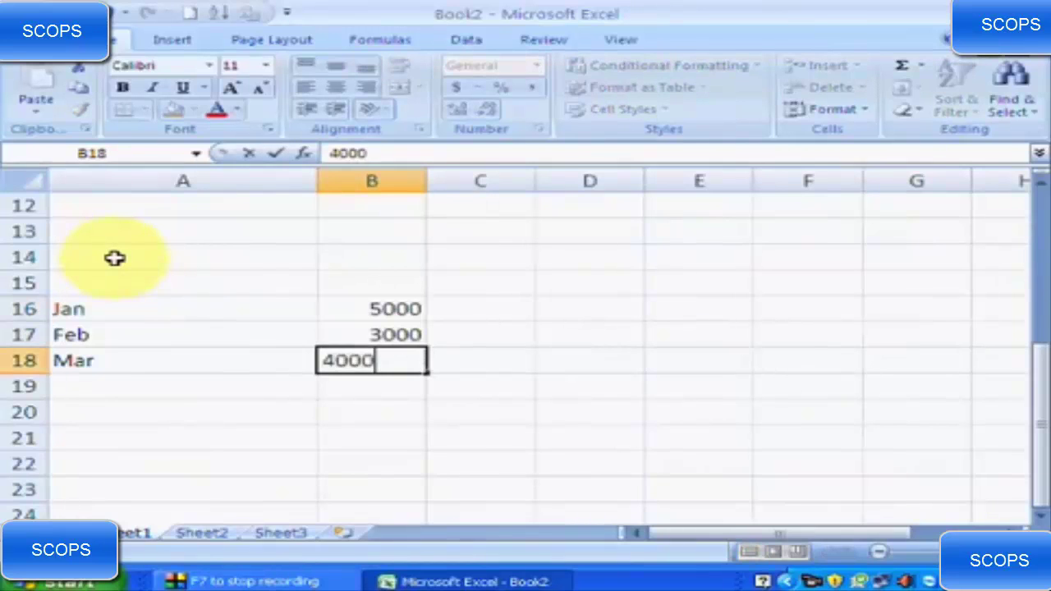
pyautogui.press('Return')
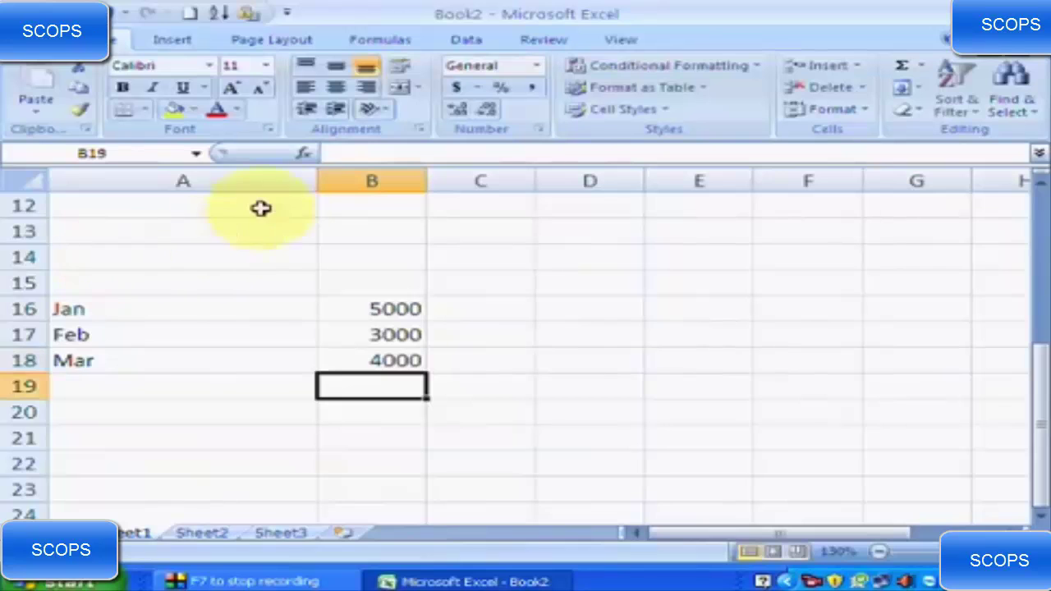
pyautogui.moveTo(315, 179); pyautogui.dragTo(167, 189)
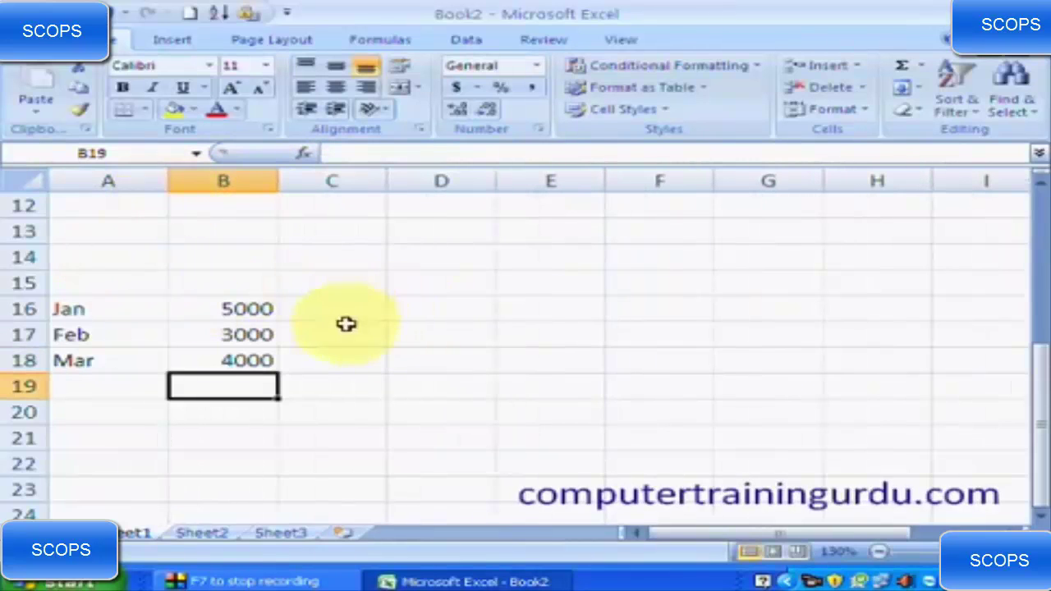
# Enter the months April, May and June in cells D16 to D18.
pyautogui.click(429, 306)
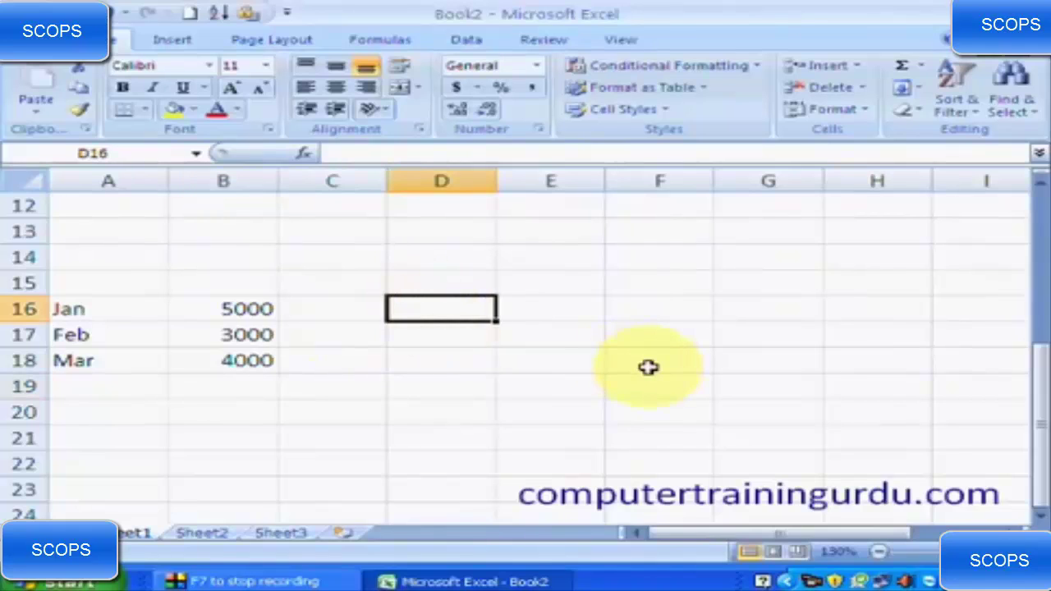
pyautogui.write('April')
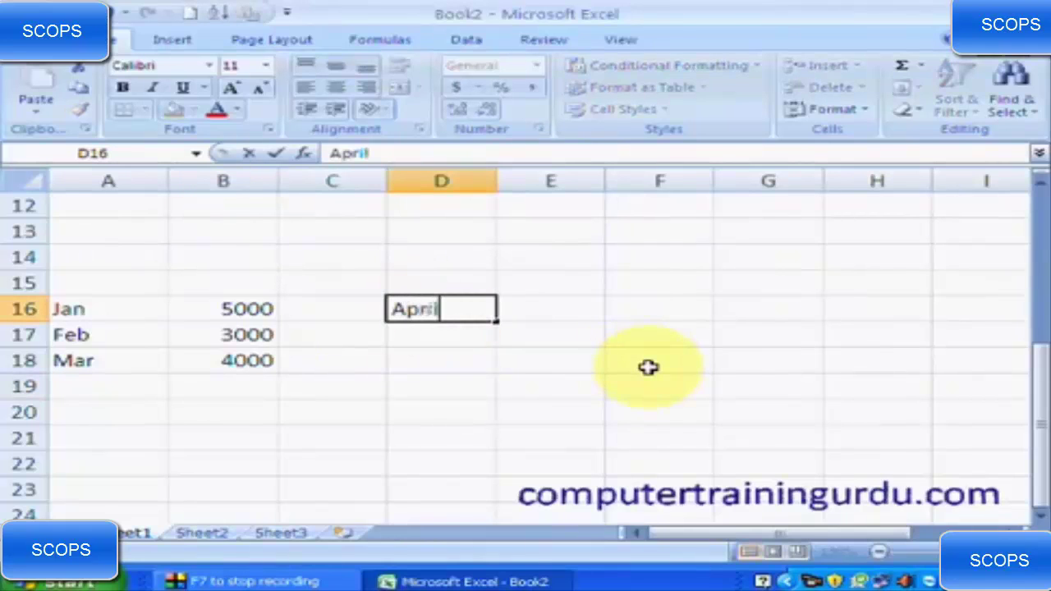
pyautogui.press('Return')
pyautogui.write('<')
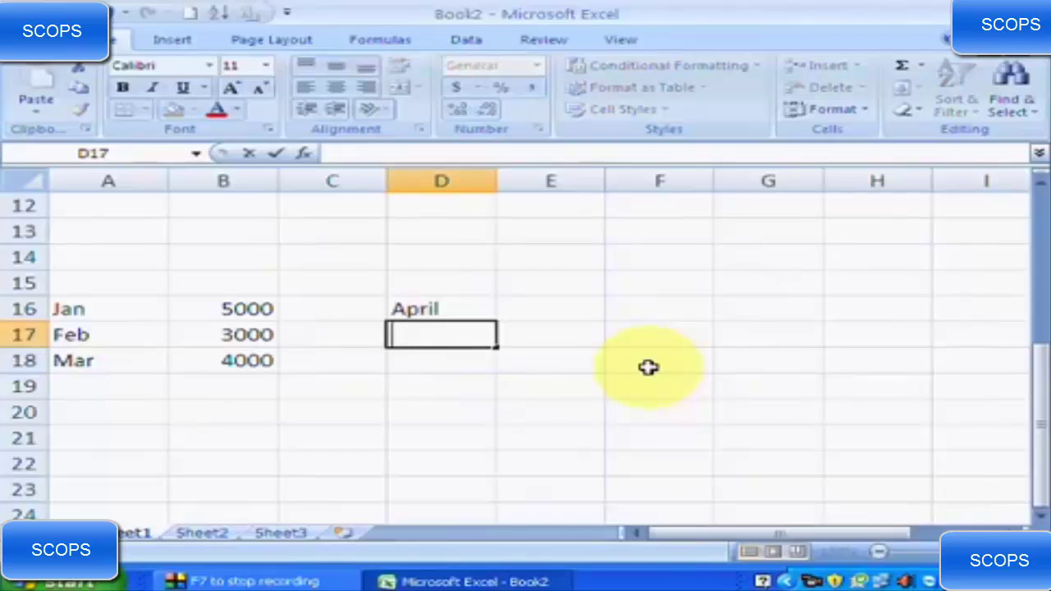
pyautogui.write('ay')
pyautogui.press('Return')
pyautogui.write('Ju')
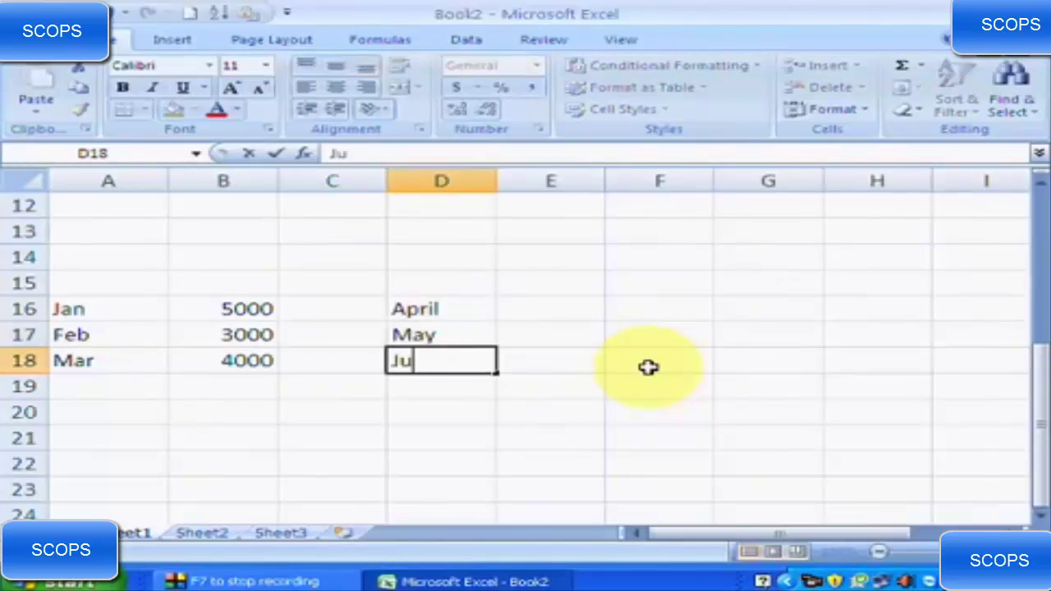
pyautogui.write('ne')
pyautogui.press('Tab')
# Enter 6000, 2000 and 4000 in cells E16 to E18 beside April, May and June.
pyautogui.press('Up')
pyautogui.press('Up')
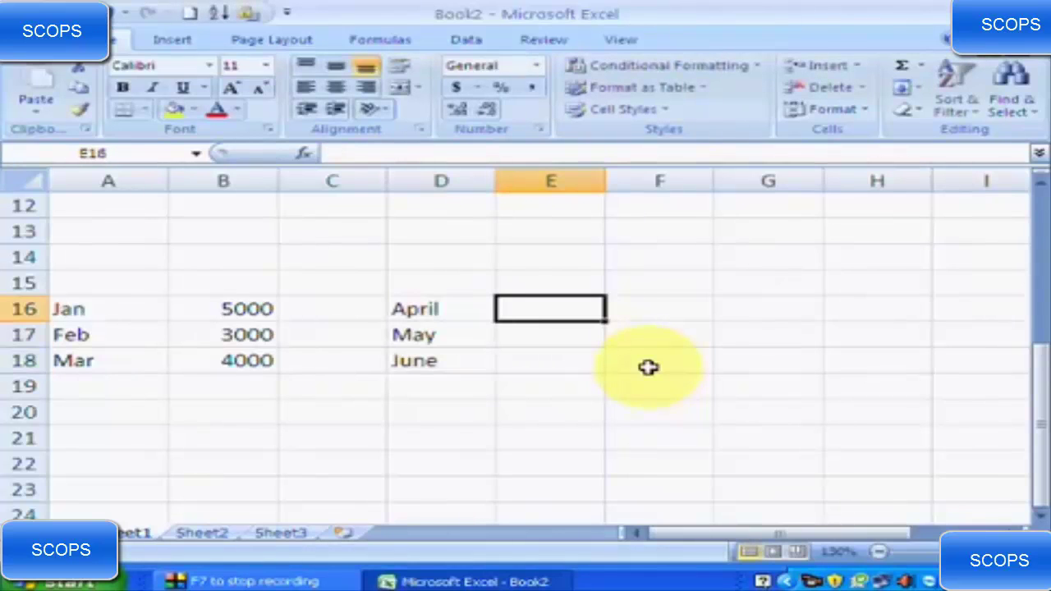
pyautogui.write('6000')
pyautogui.press('Return')
pyautogui.write('2000')
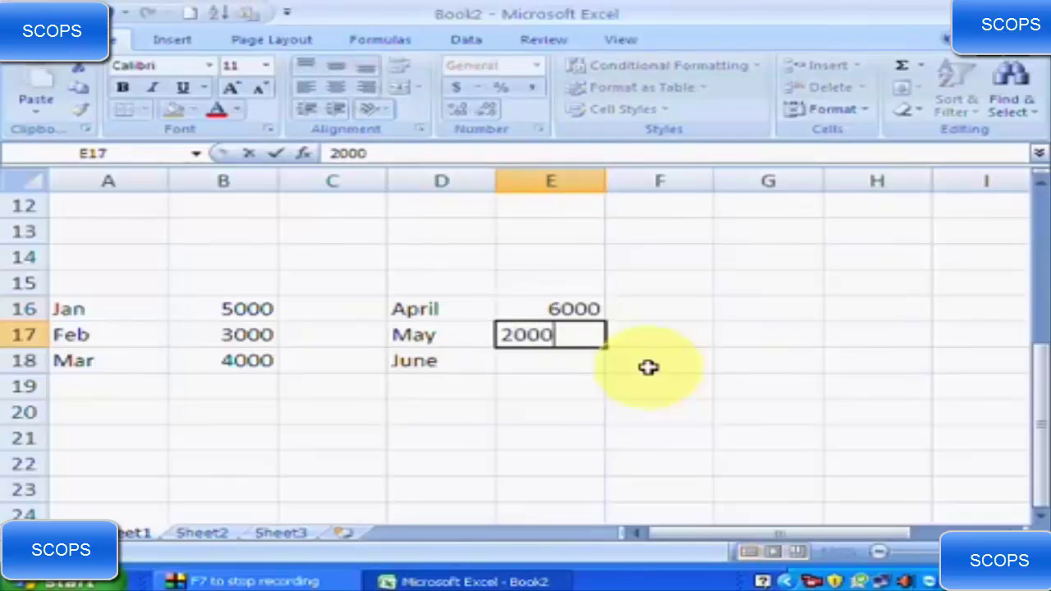
pyautogui.press('Return')
pyautogui.write('4000')
pyautogui.press('Return')
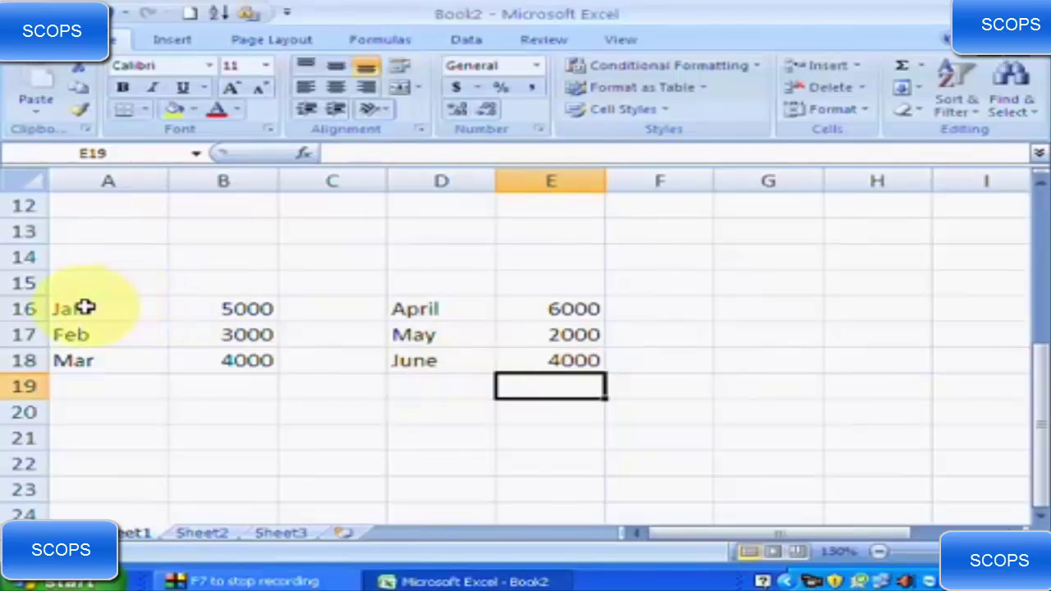
# Insert an exploded 2-D pie chart from the January to March figures in A16:B18.
pyautogui.moveTo(86, 308); pyautogui.dragTo(212, 353)
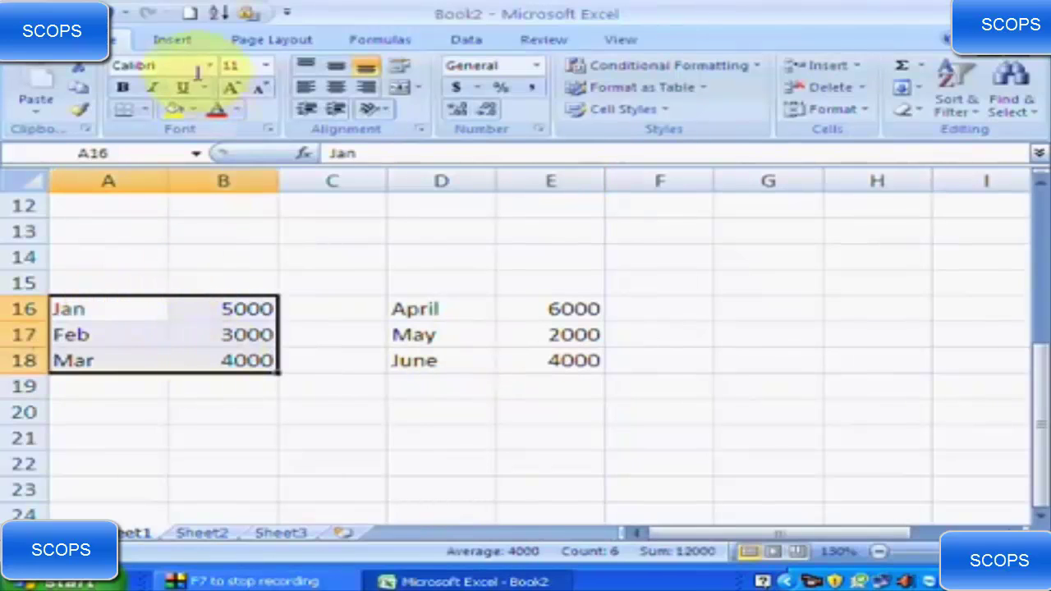
pyautogui.click(172, 40)
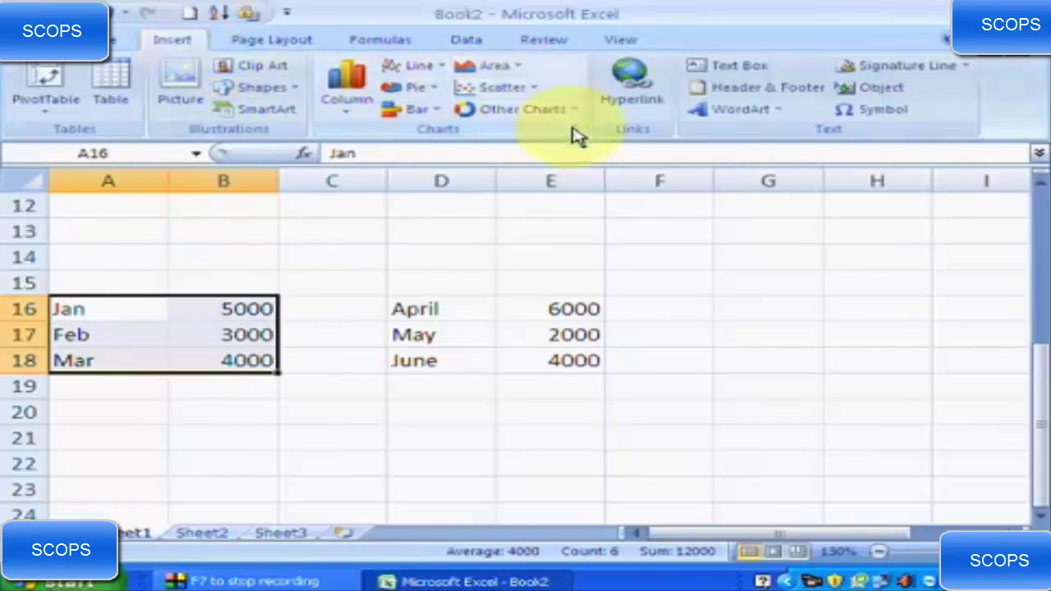
pyautogui.click(402, 88)
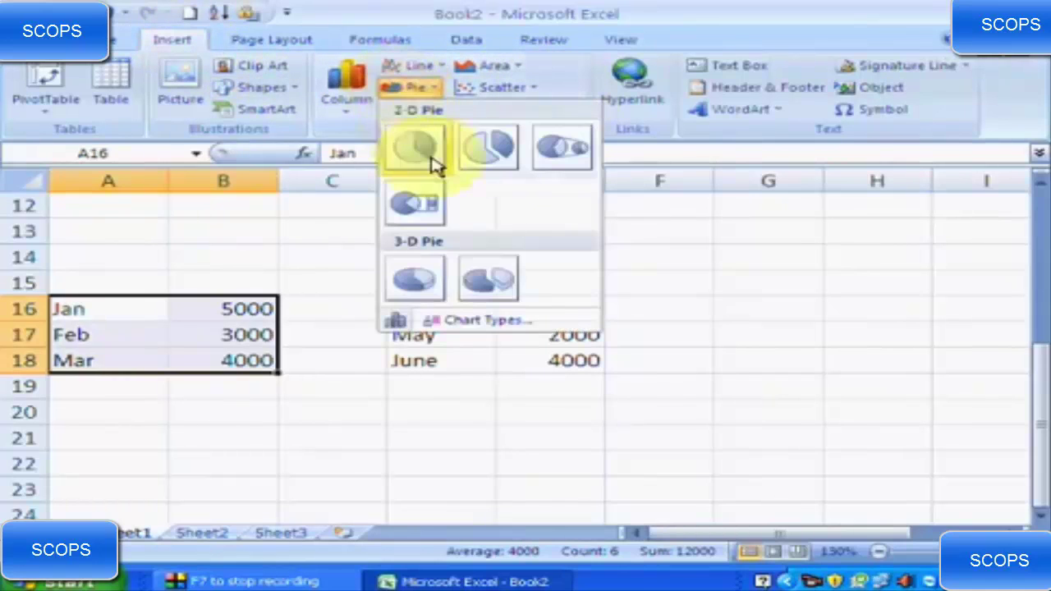
pyautogui.click(480, 155)
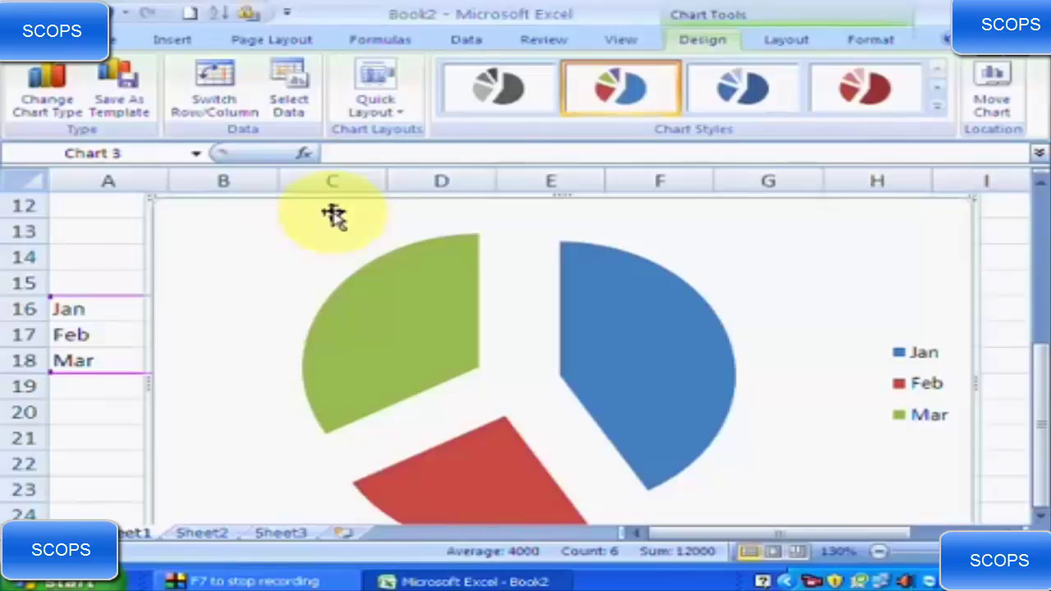
# Change the January to March pie chart's type to a clustered cylinder column chart.
pyautogui.click(49, 97)
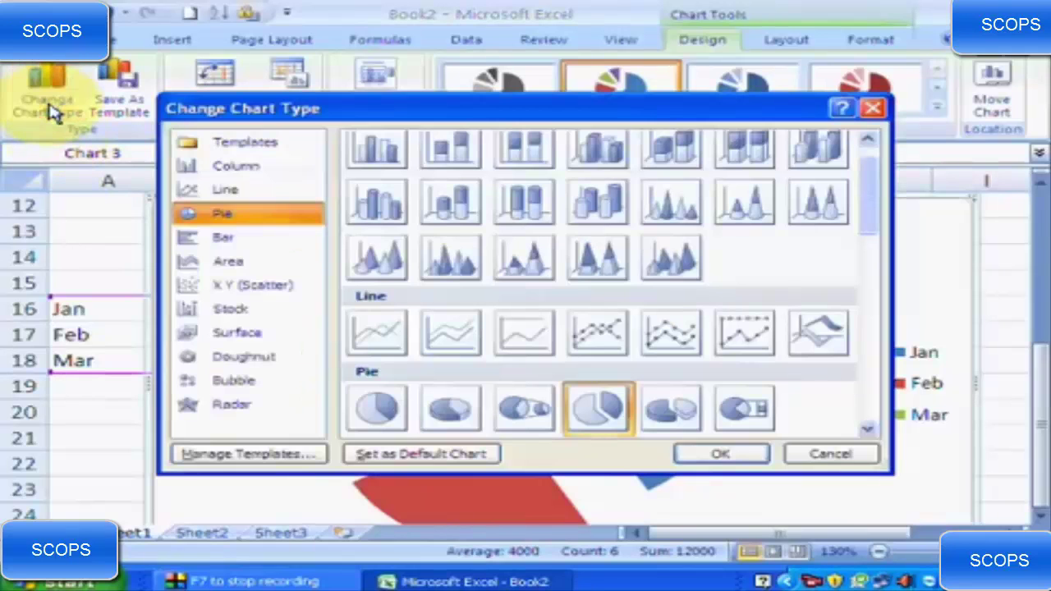
pyautogui.click(297, 169)
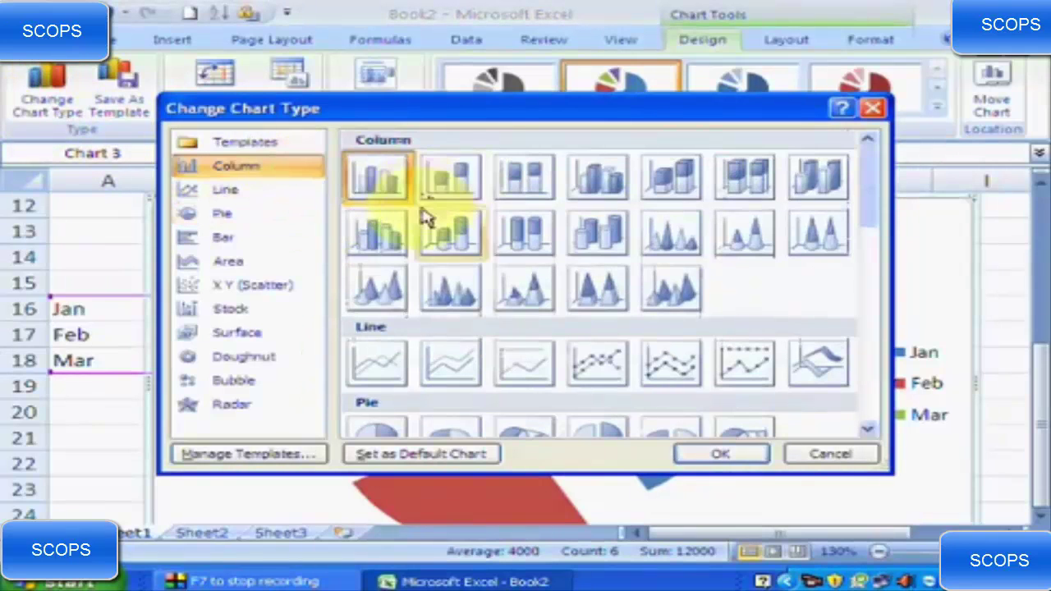
pyautogui.click(382, 232)
pyautogui.click(717, 455)
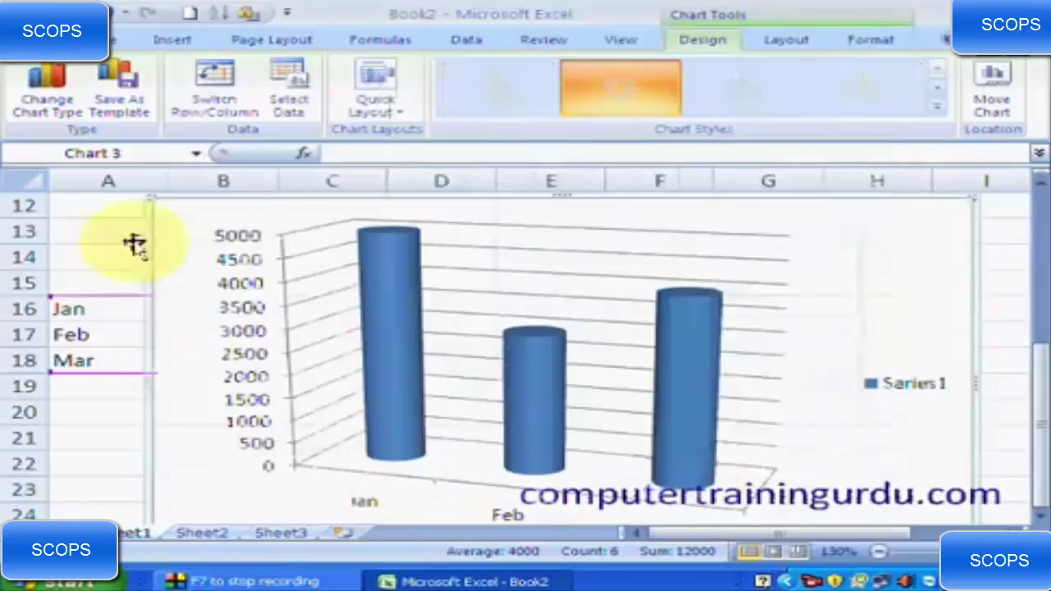
# Change the cylinder chart's type to a 3-D cone column chart.
pyautogui.click(45, 106)
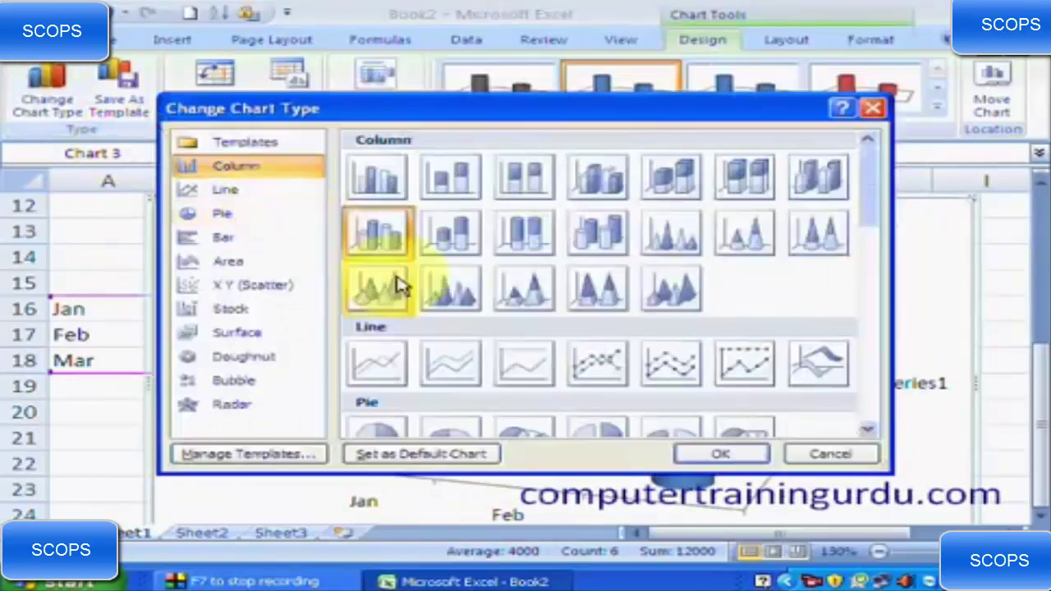
pyautogui.click(386, 283)
pyautogui.click(704, 460)
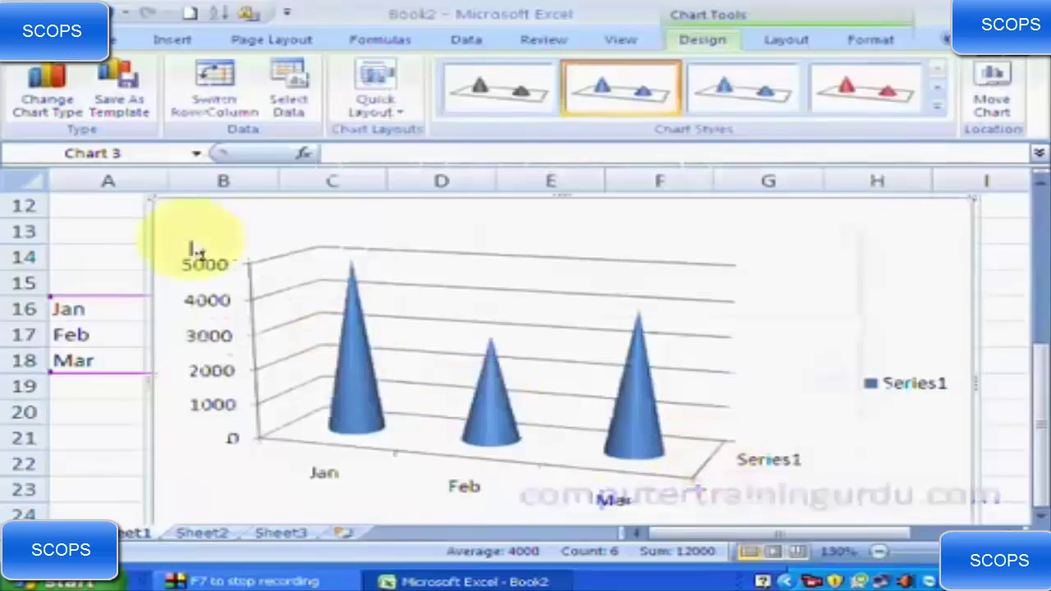
# Switch the cone chart back to the clustered cylinder type and delete the chart from the sheet.
pyautogui.click(50, 105)
pyautogui.click(375, 229)
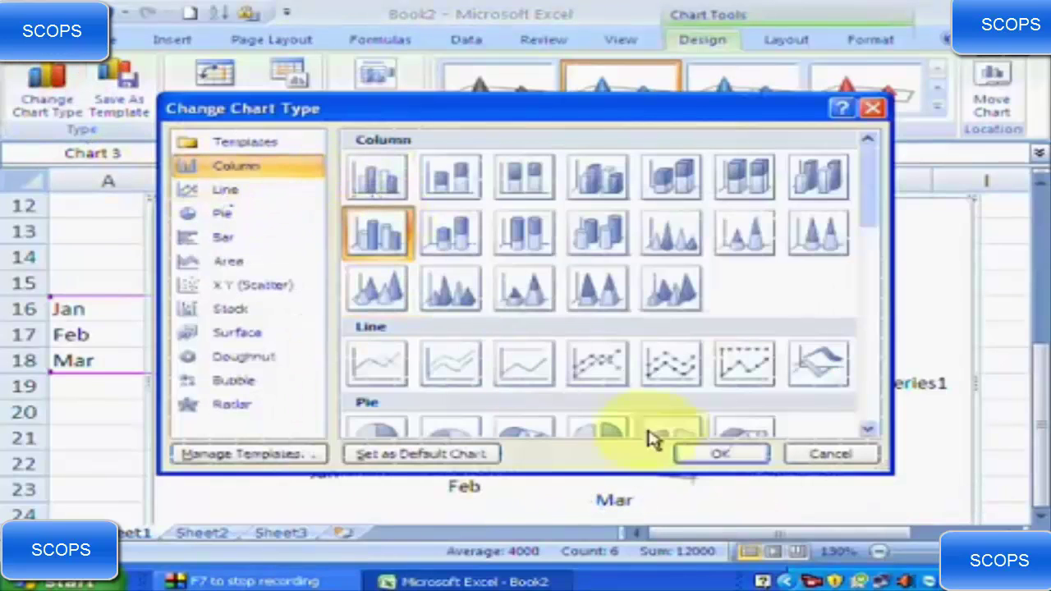
pyautogui.click(712, 454)
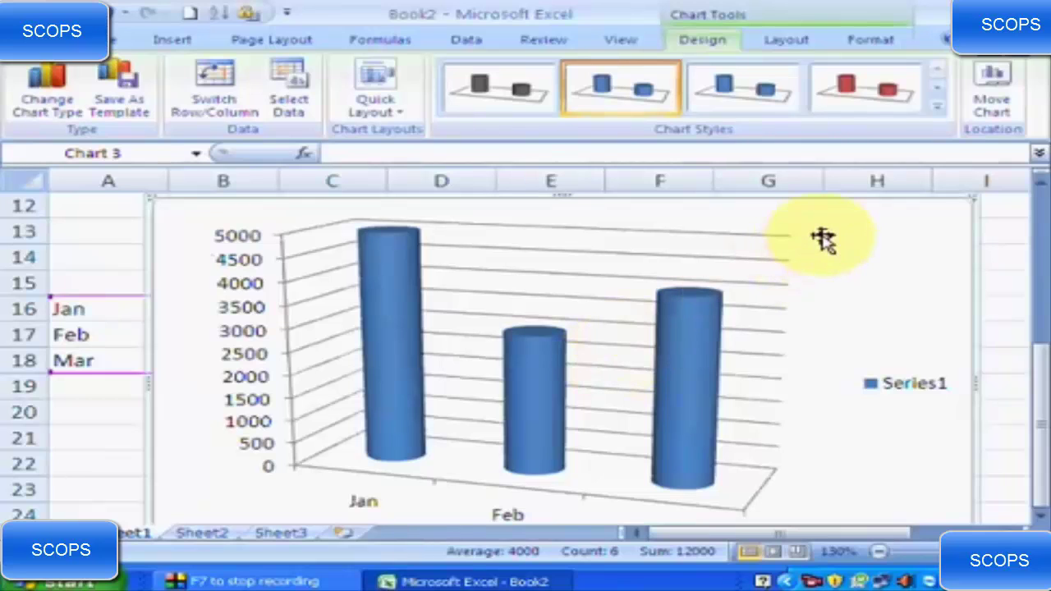
pyautogui.press('Delete')
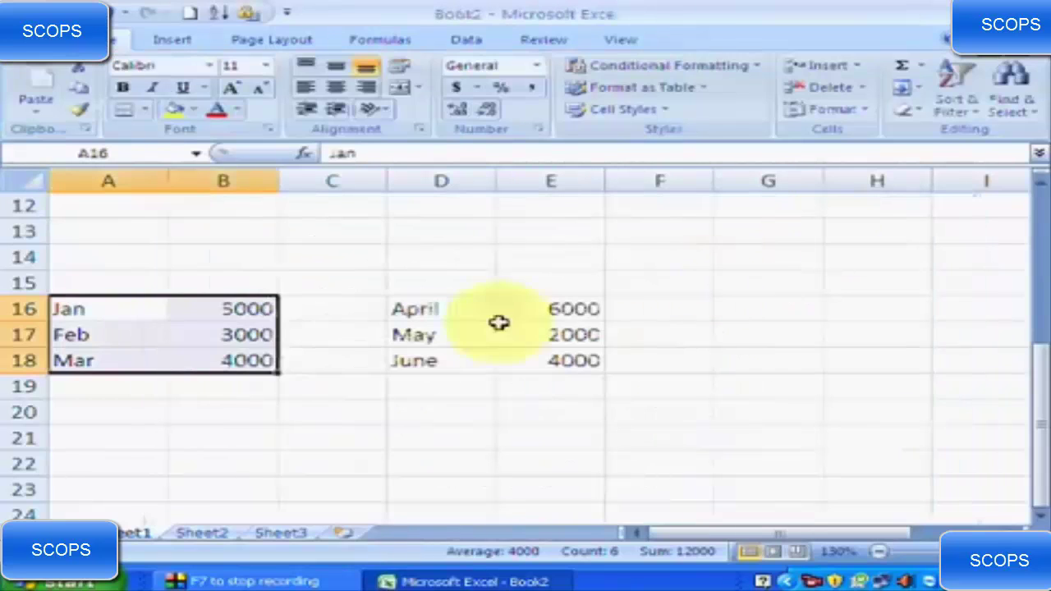
pyautogui.click(184, 385)
# Try a clustered cylinder chart of A16:E18, including the empty column between the month blocks, and delete it.
pyautogui.moveTo(89, 307); pyautogui.dragTo(558, 358)
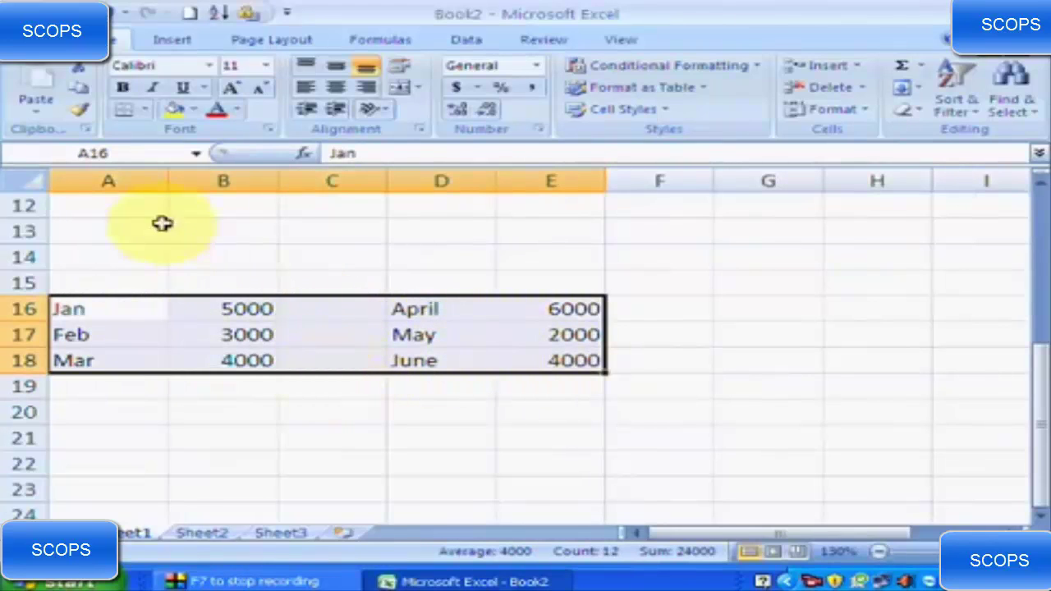
pyautogui.click(171, 39)
pyautogui.click(367, 107)
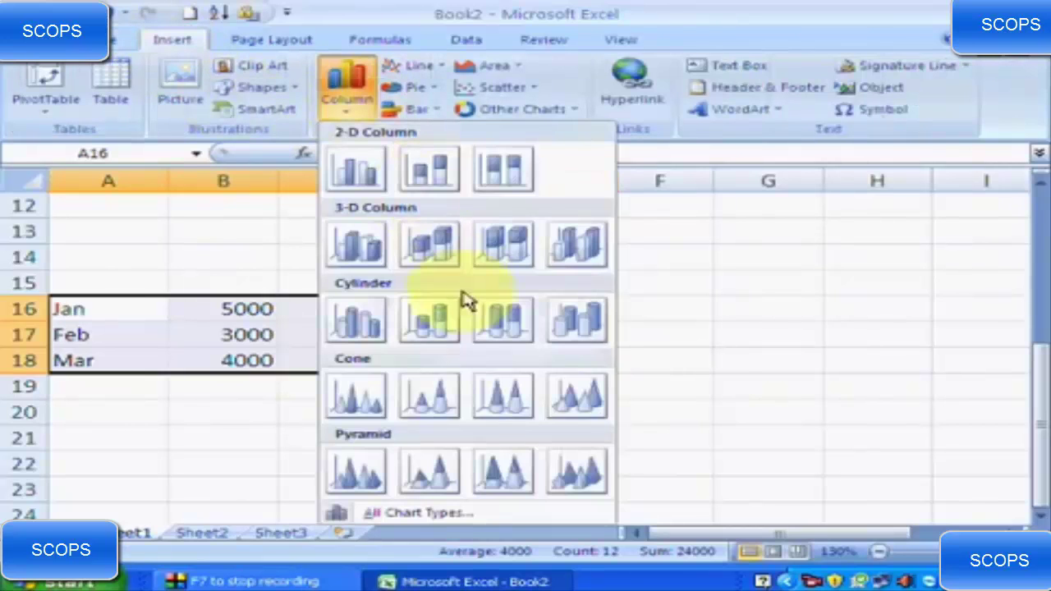
pyautogui.click(380, 320)
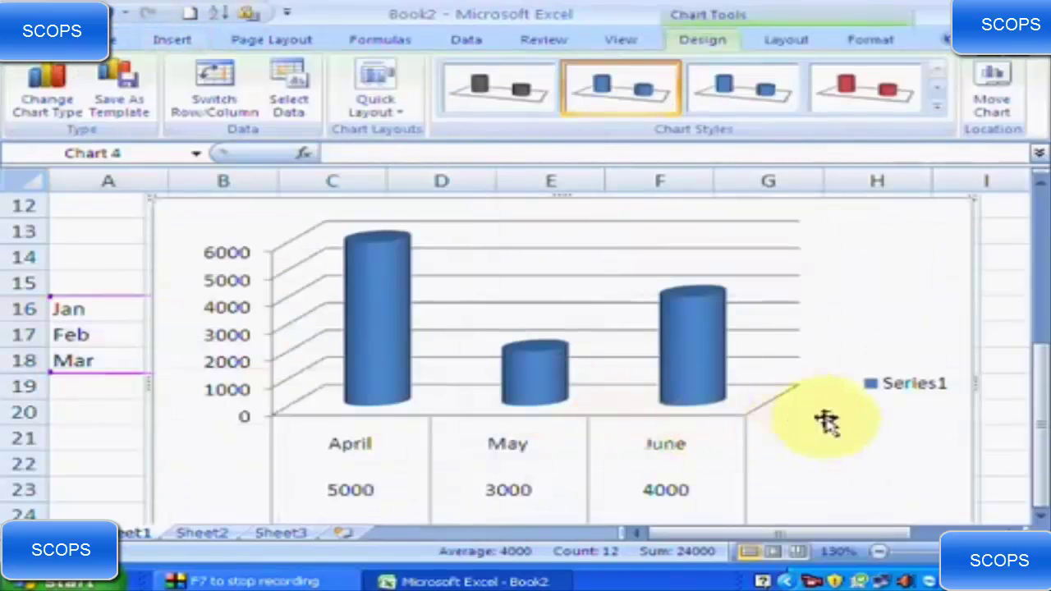
pyautogui.scroll(-1, 872, 420)
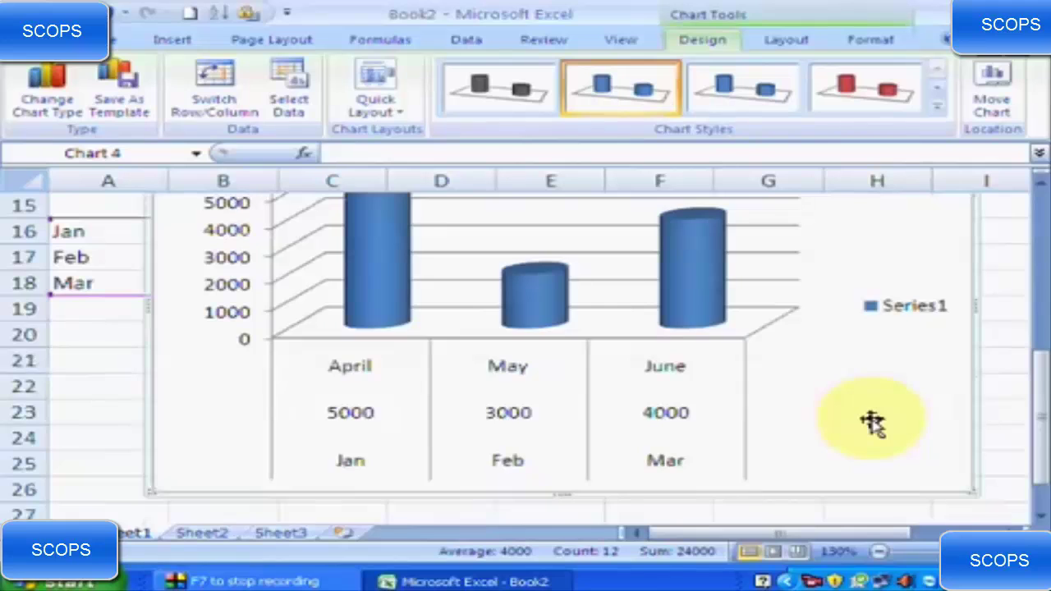
pyautogui.scroll(1, 872, 420)
pyautogui.press('Delete')
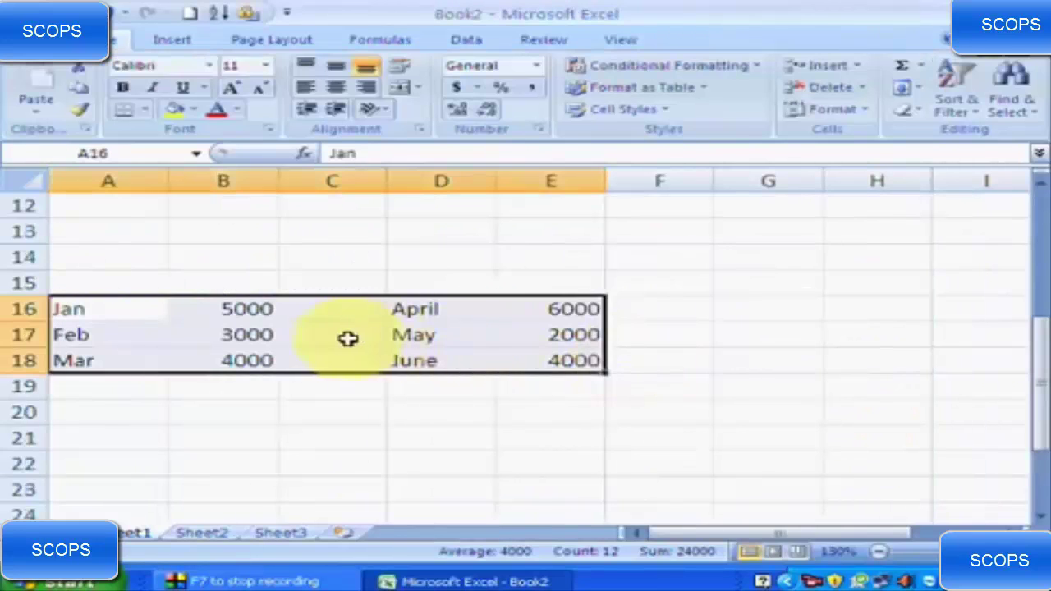
# Delete the empty column C between the two month blocks.
pyautogui.click(347, 339)
pyautogui.rightClick(327, 186)
pyautogui.click(383, 310)
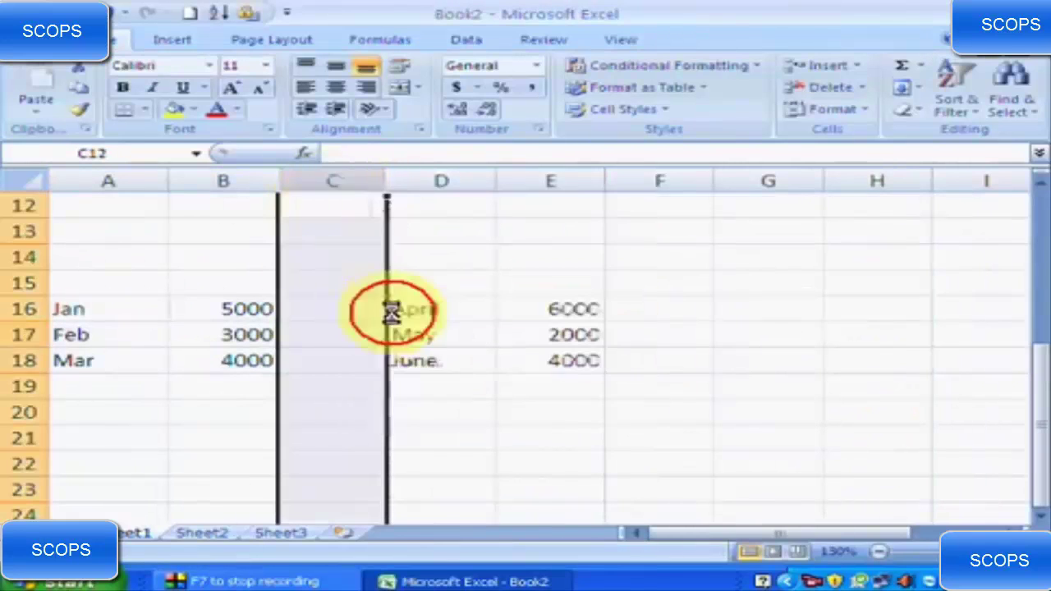
pyautogui.click(440, 411)
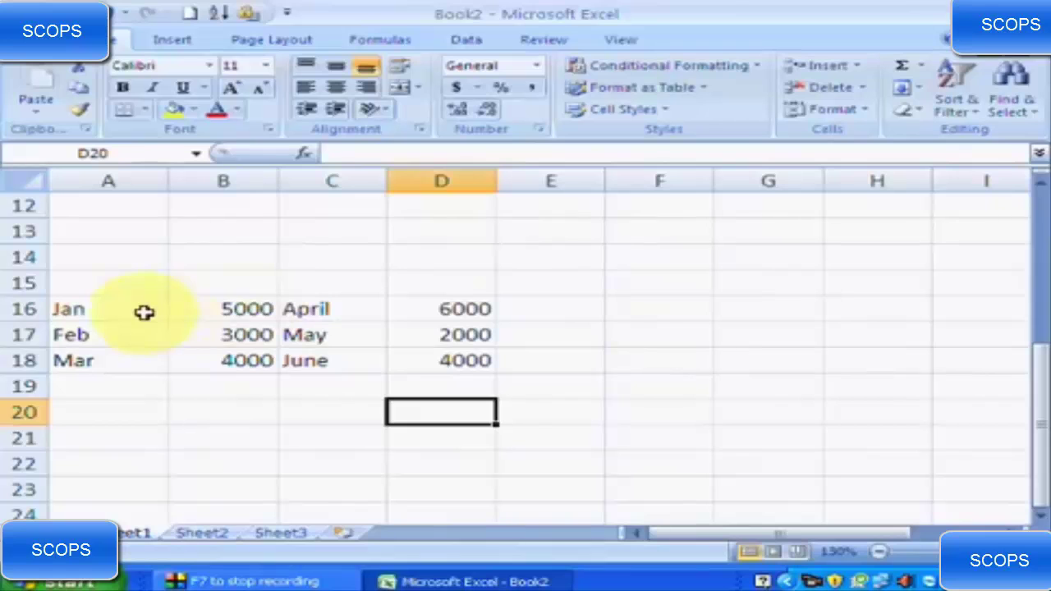
# Try a 3-D clustered column chart of all six months in A16:D18 and delete it.
pyautogui.moveTo(123, 308); pyautogui.dragTo(429, 352)
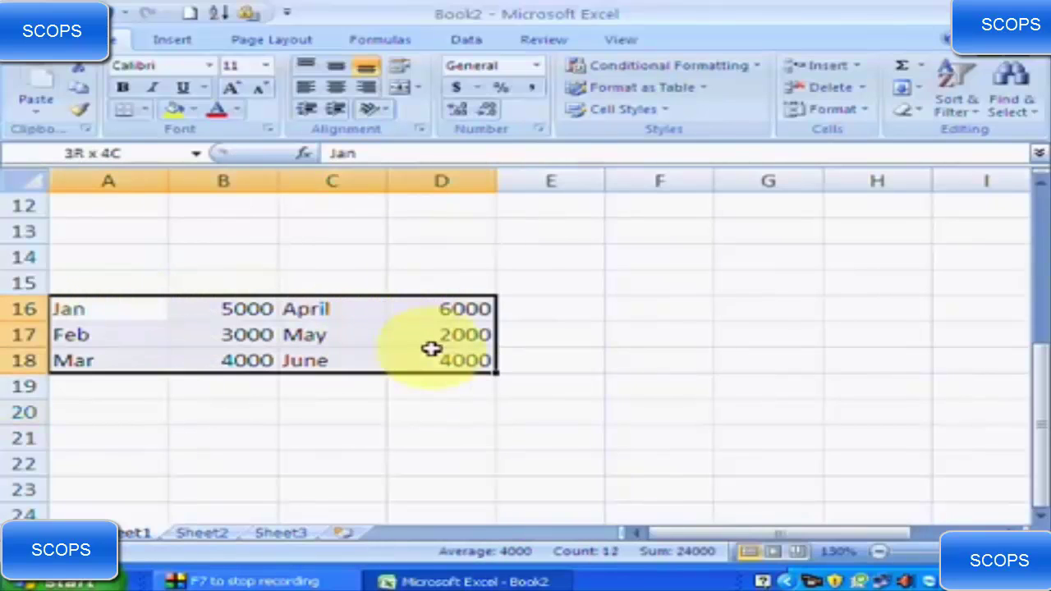
pyautogui.click(160, 37)
pyautogui.click(346, 92)
pyautogui.click(353, 258)
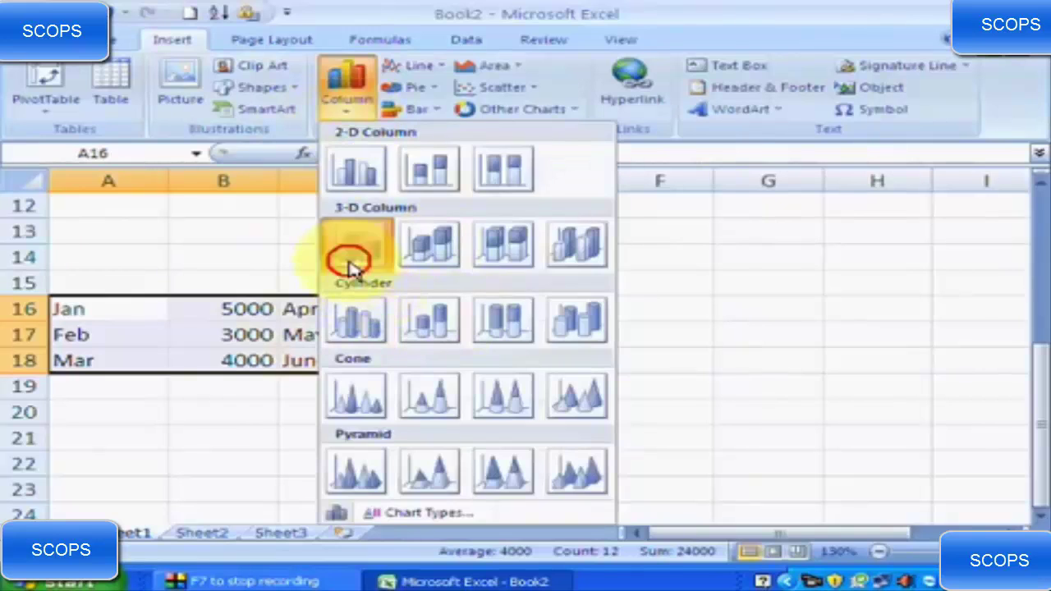
pyautogui.scroll(-1, 687, 304)
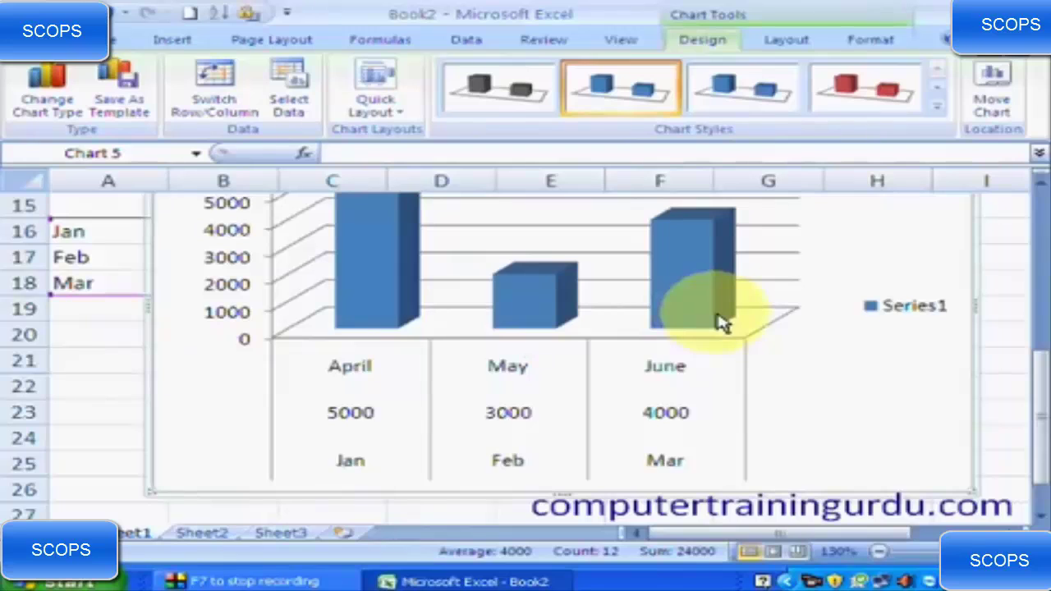
pyautogui.scroll(1, 719, 322)
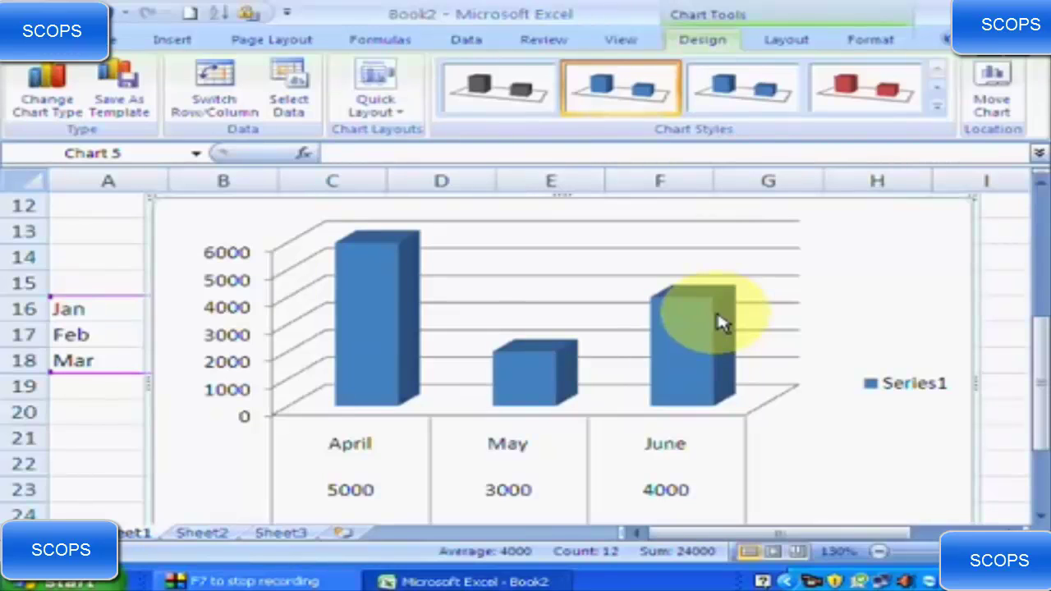
pyautogui.press('Delete')
pyautogui.click(715, 311)
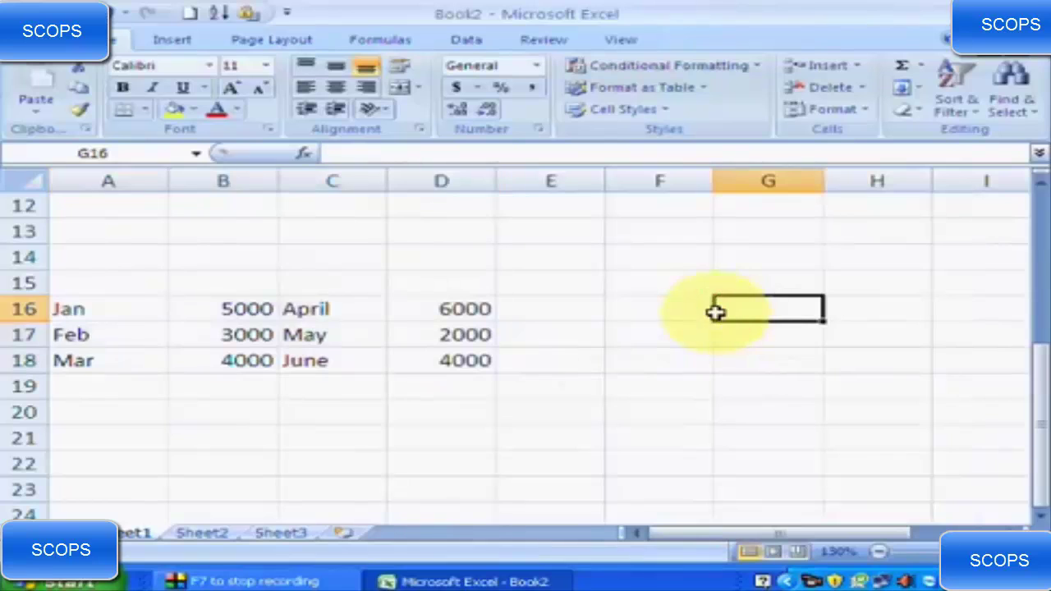
# Insert a 3-D clustered column chart from the January to March figures in A16:B18.
pyautogui.moveTo(94, 312); pyautogui.dragTo(201, 358)
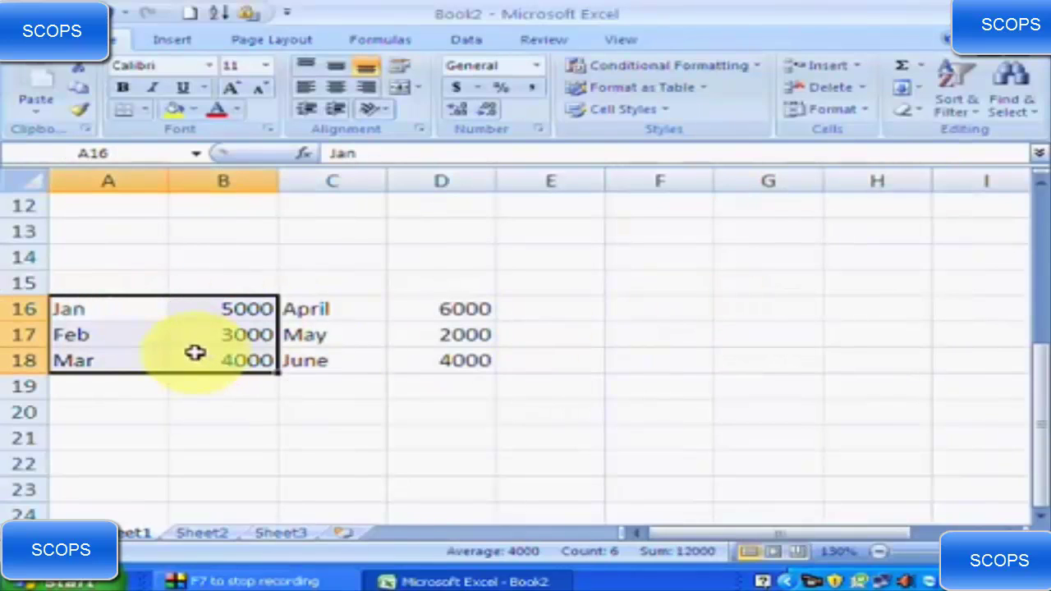
pyautogui.click(175, 39)
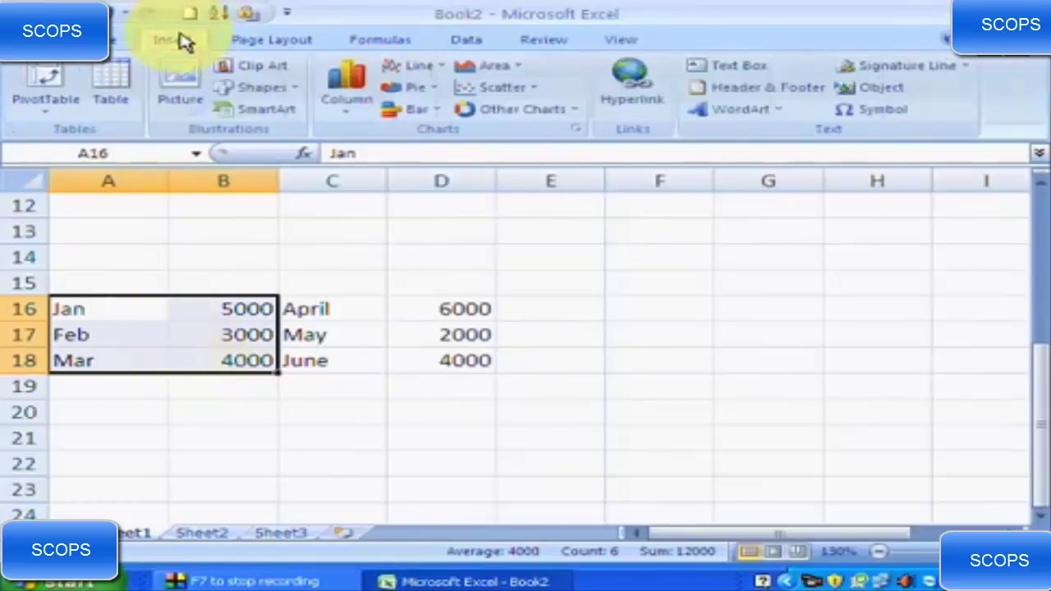
pyautogui.click(346, 92)
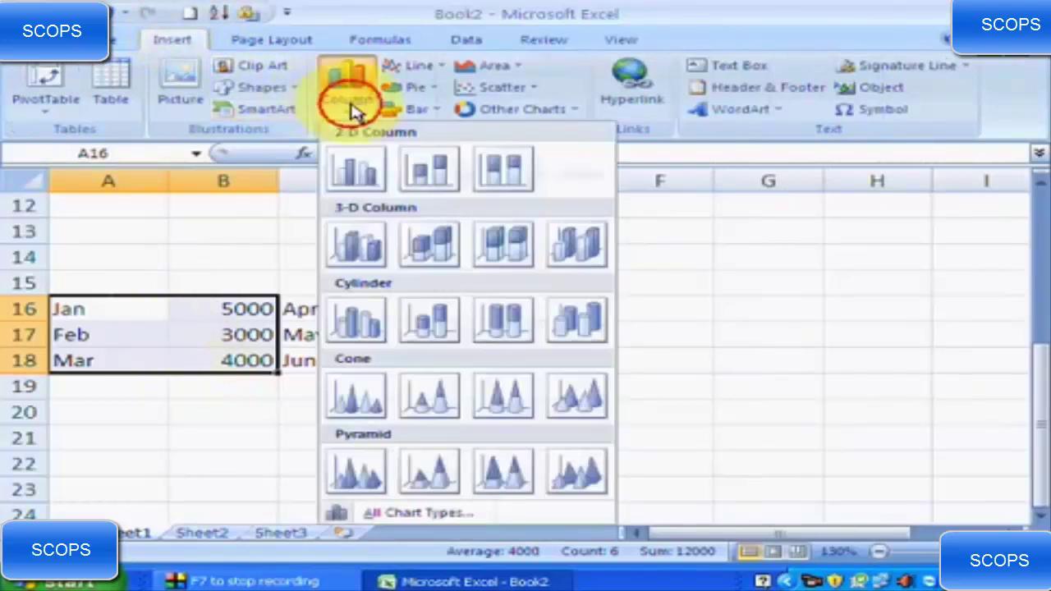
pyautogui.click(371, 264)
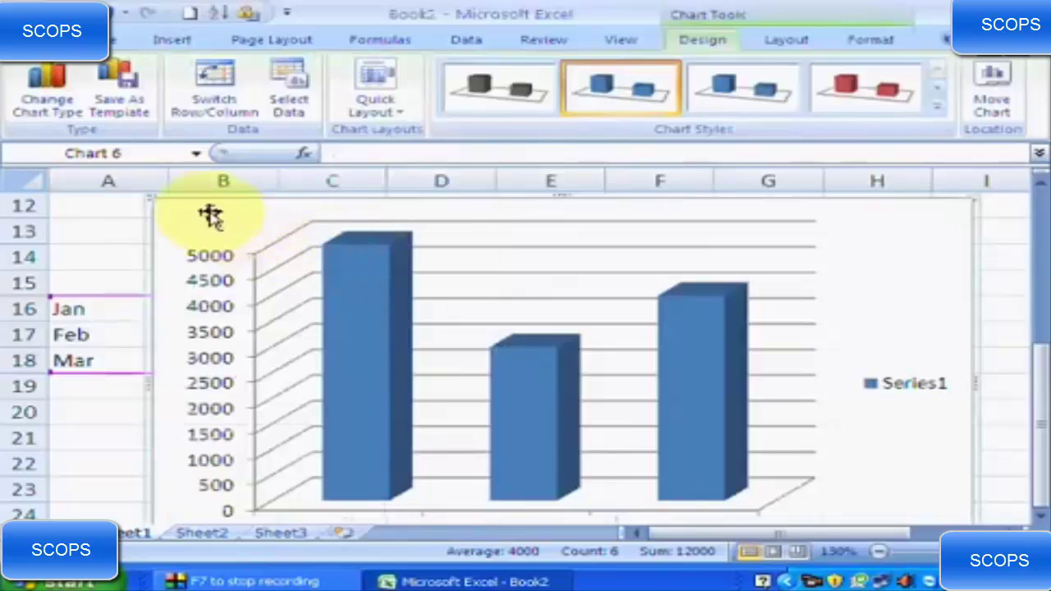
# Move the whole chart off the data so that it starts in column E, undoing any shift of the plot area.
pyautogui.moveTo(217, 221); pyautogui.dragTo(349, 229)
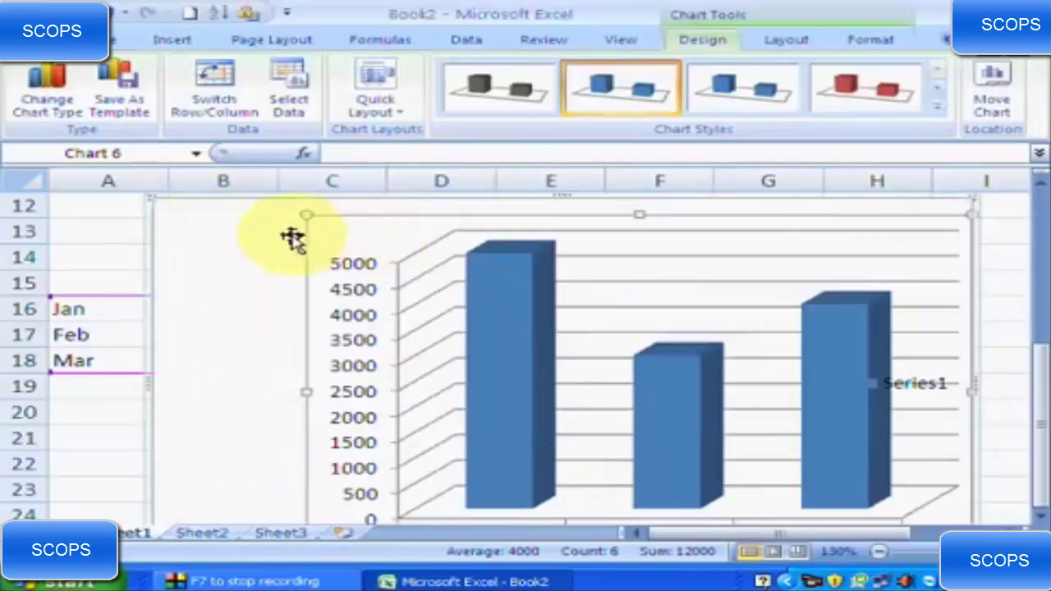
pyautogui.hotkey('ctrl', 'z')
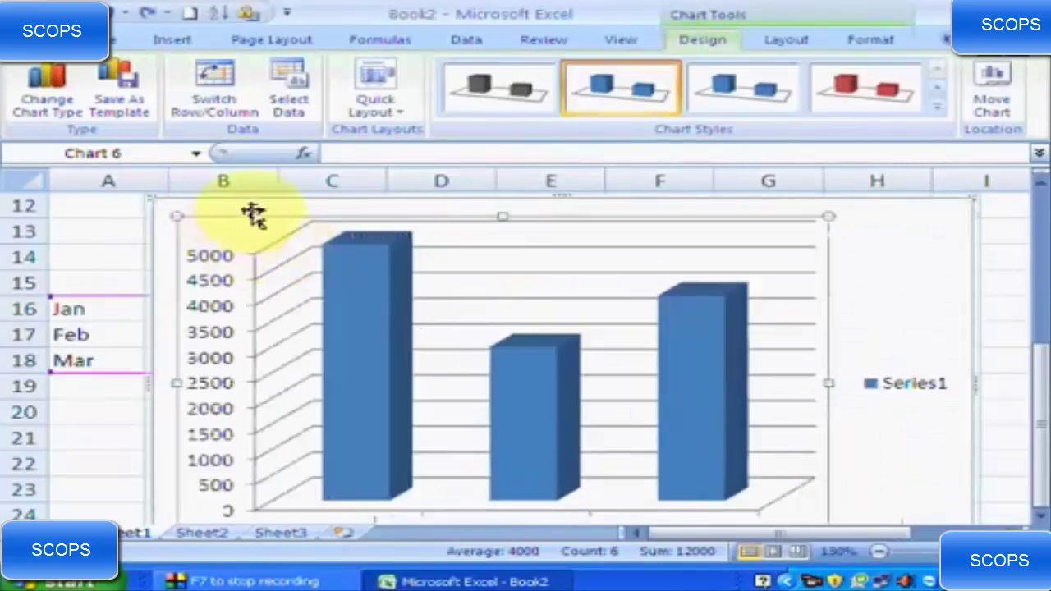
pyautogui.hotkey('ctrl', 'z')
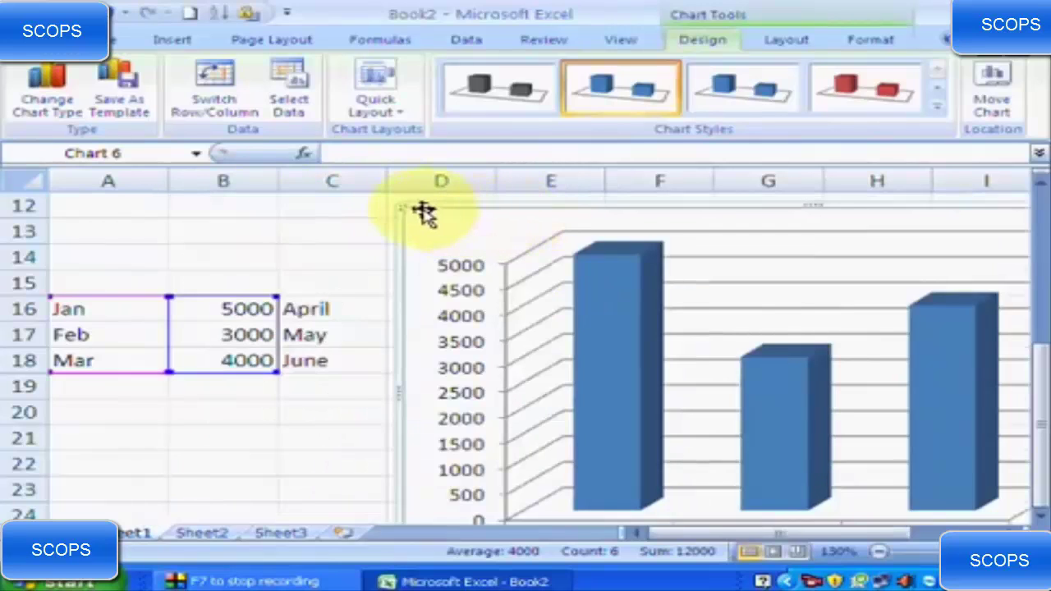
pyautogui.moveTo(429, 222); pyautogui.dragTo(553, 211)
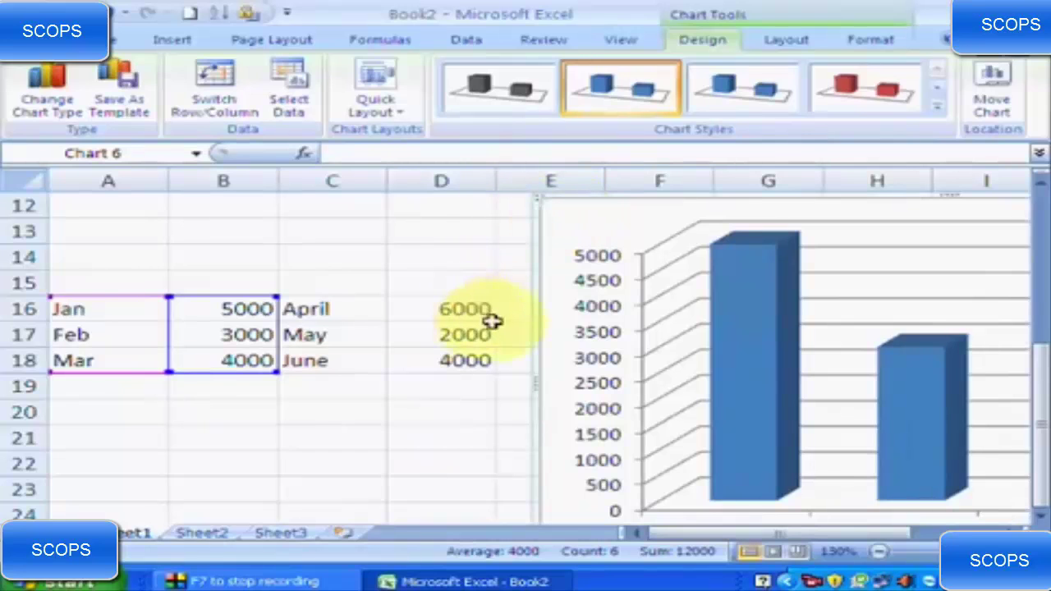
# Switch the chart's rows and columns so that each month is plotted as its own series.
pyautogui.click(220, 109)
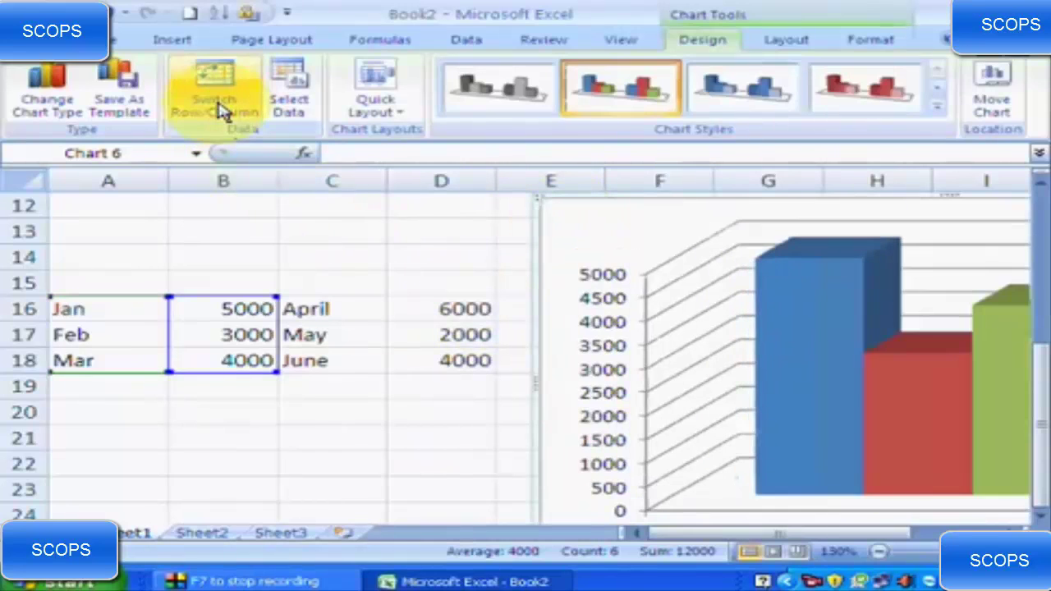
pyautogui.click(220, 109)
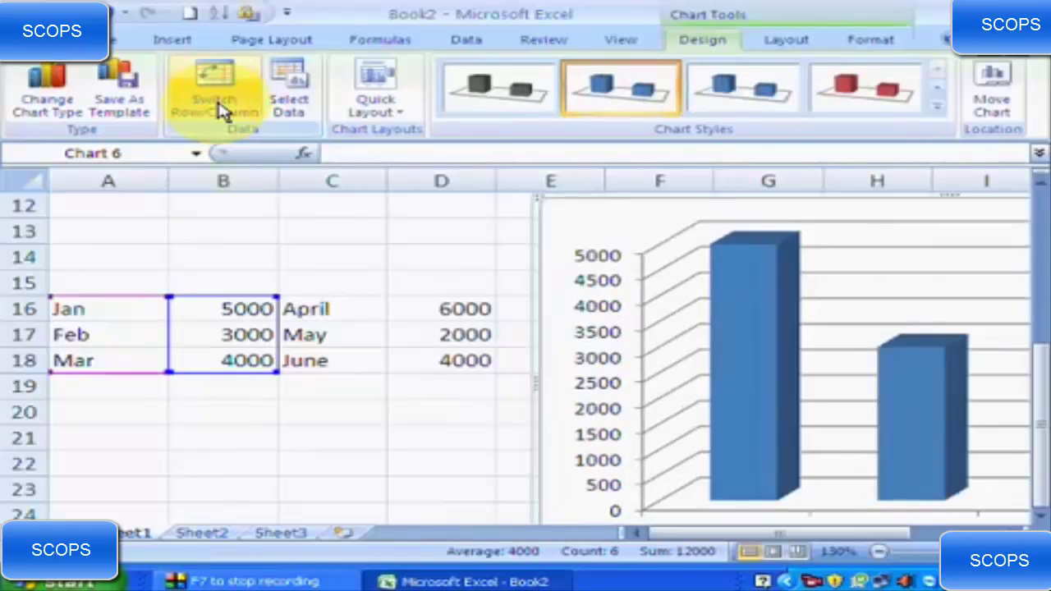
pyautogui.click(220, 109)
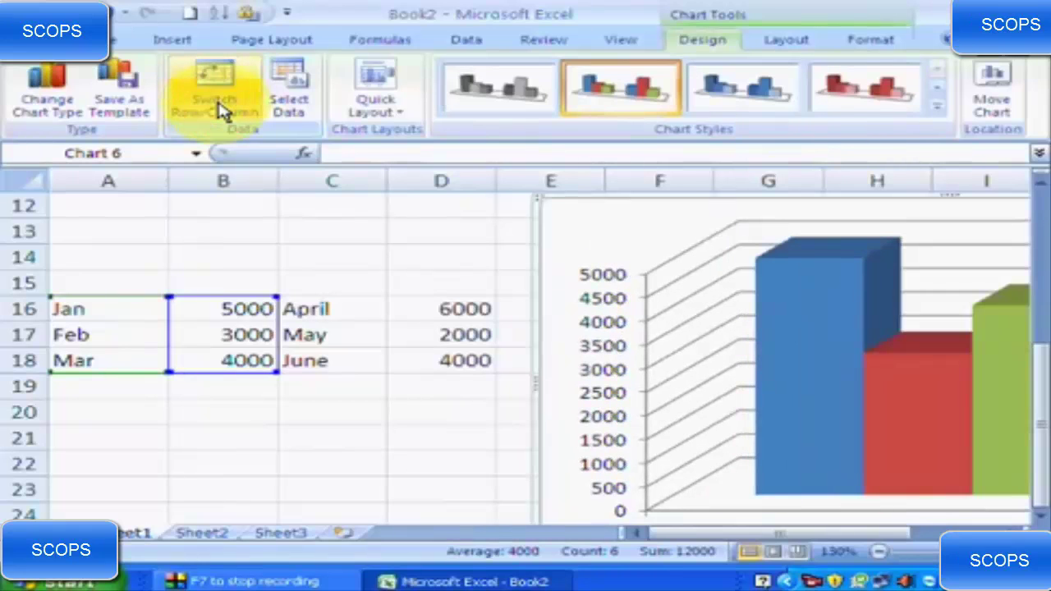
# Switch the chart's rows and columns back and forth, ending with the months along the category axis as one series.
pyautogui.click(220, 109)
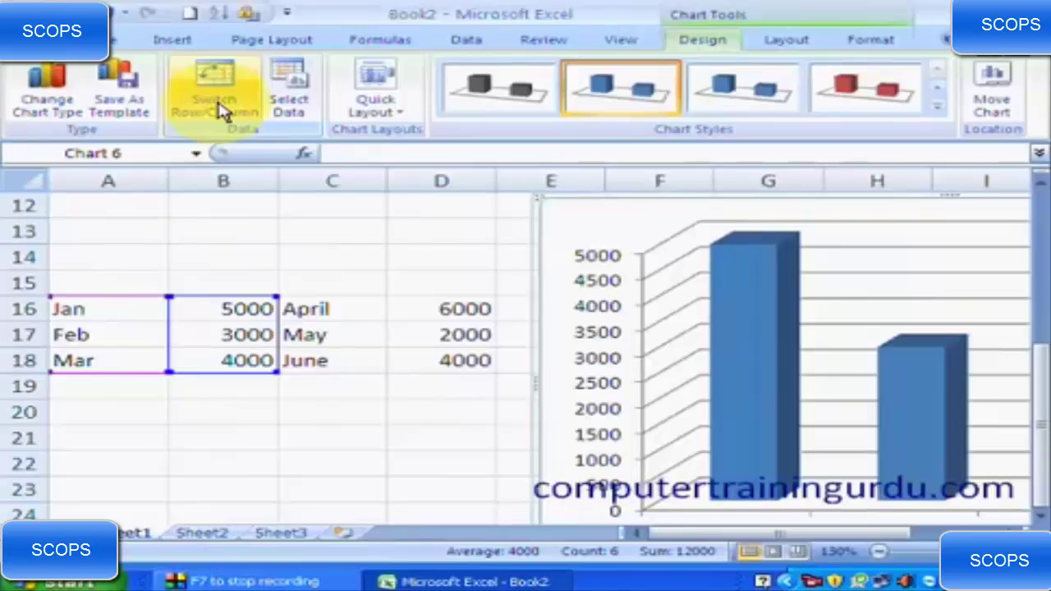
pyautogui.click(220, 108)
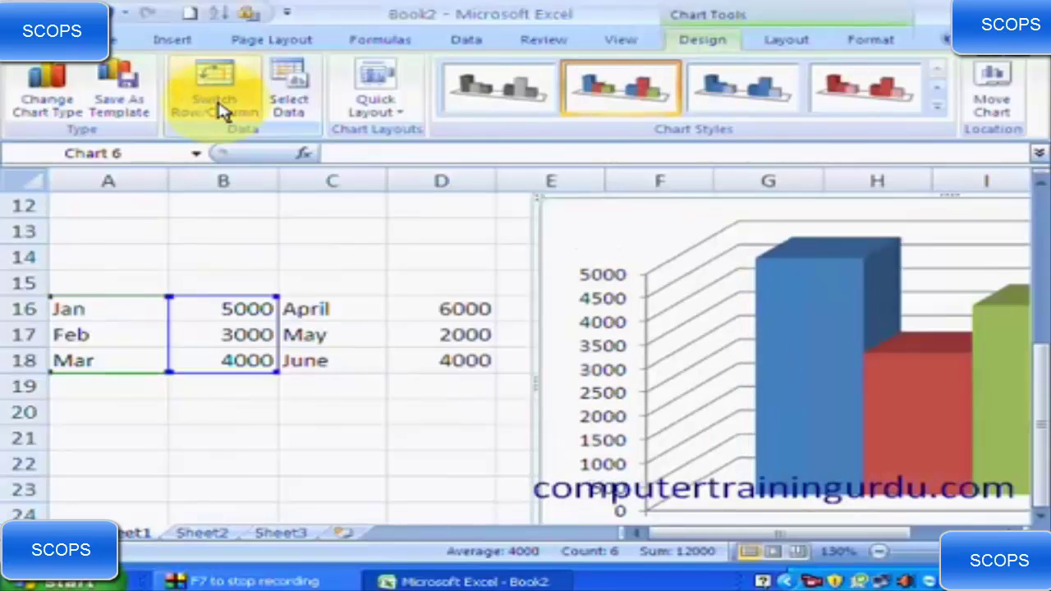
pyautogui.click(220, 109)
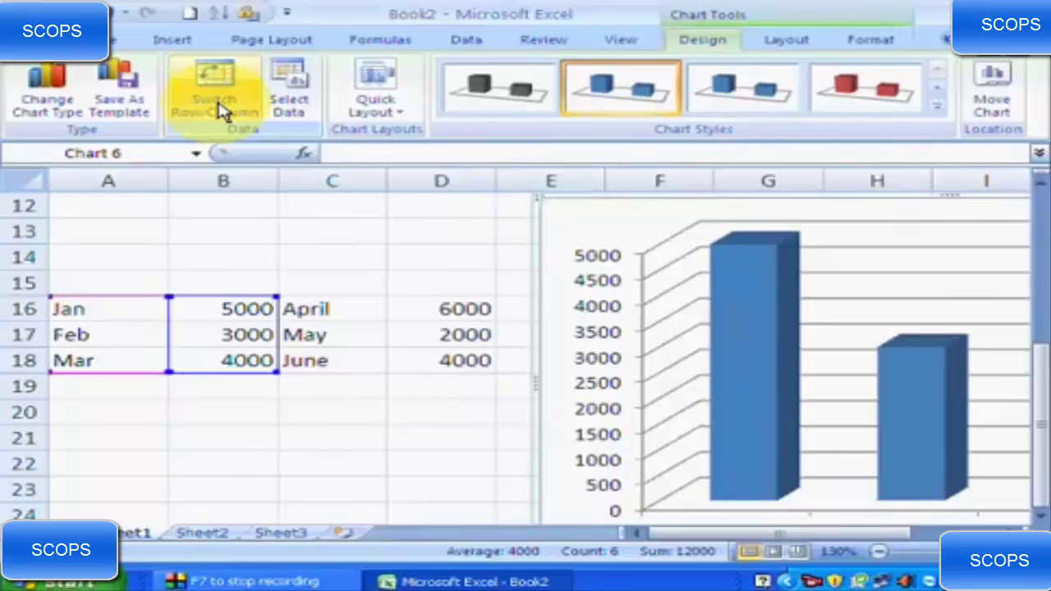
# In the chart's data source settings, toggle rows and columns so that Jan, Feb and Mar are separate legend series.
pyautogui.click(288, 86)
pyautogui.moveTo(320, 123); pyautogui.dragTo(539, 116)
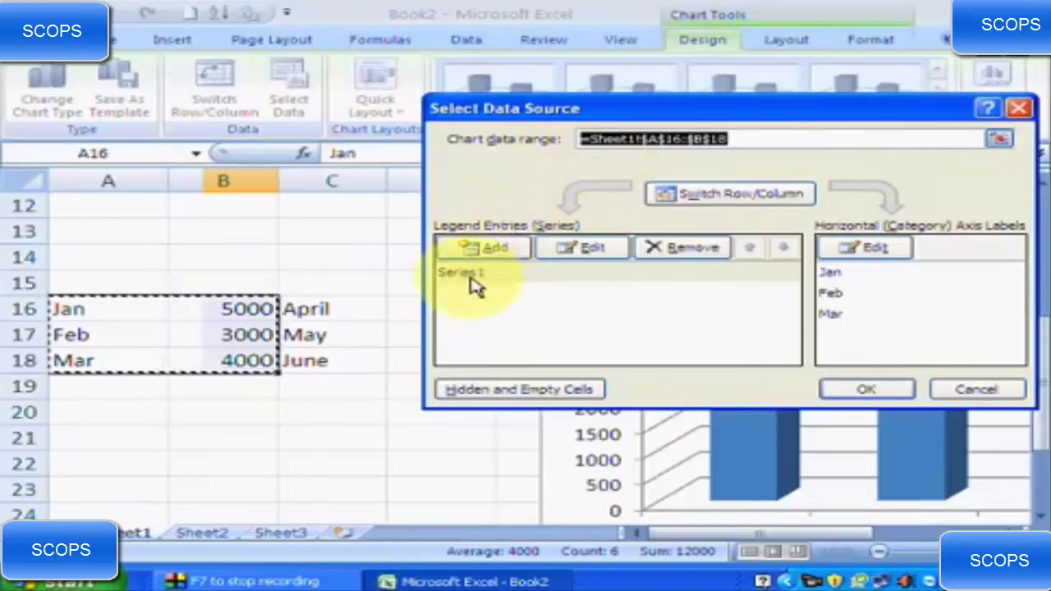
pyautogui.click(713, 203)
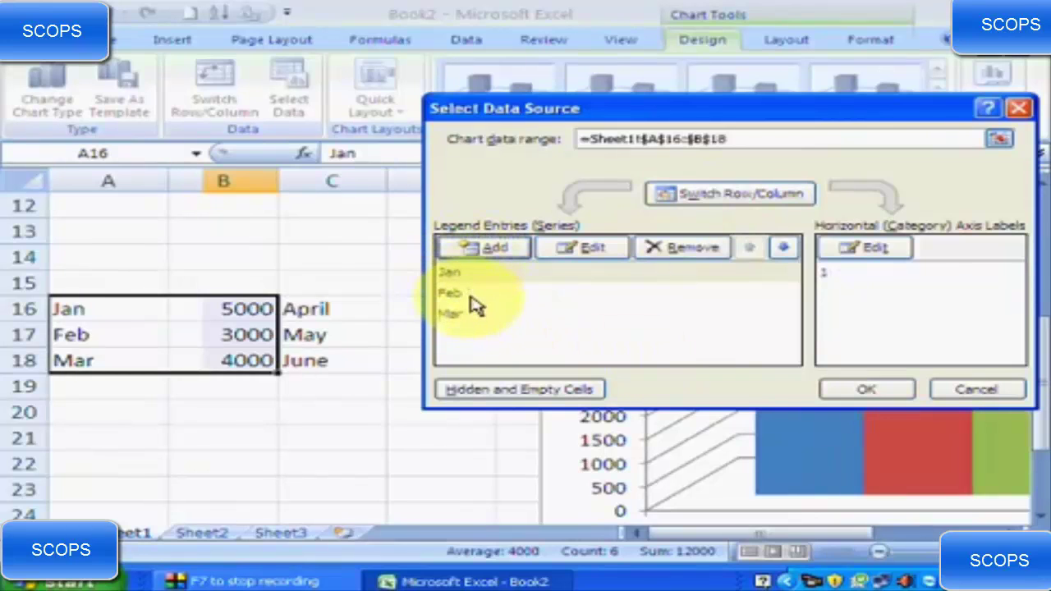
pyautogui.click(661, 195)
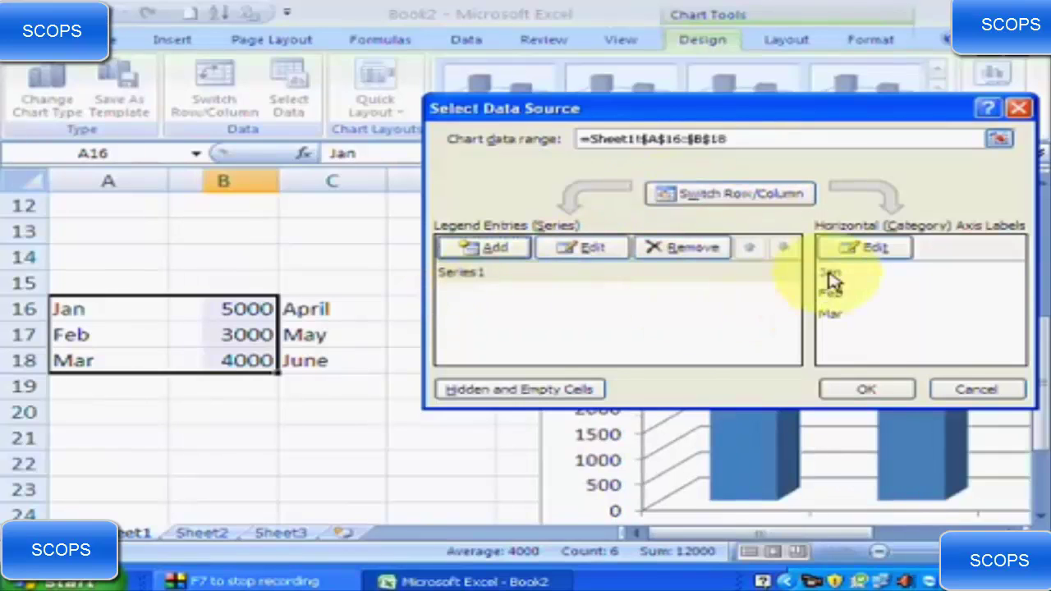
pyautogui.click(700, 199)
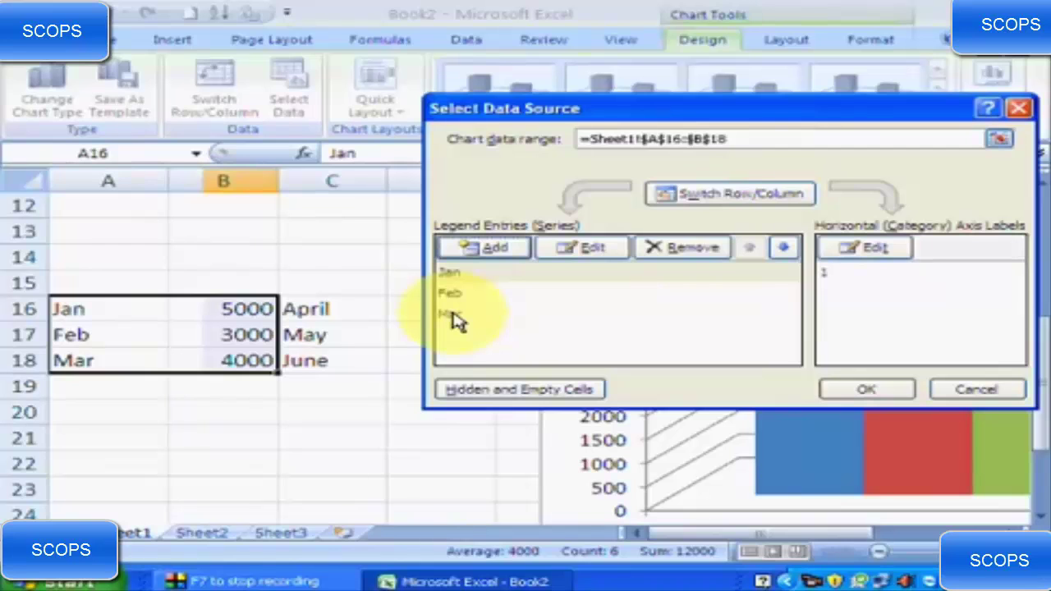
# Add a data series to the chart with its name from C16 (April) and its value from D16, and apply the data source.
pyautogui.click(489, 250)
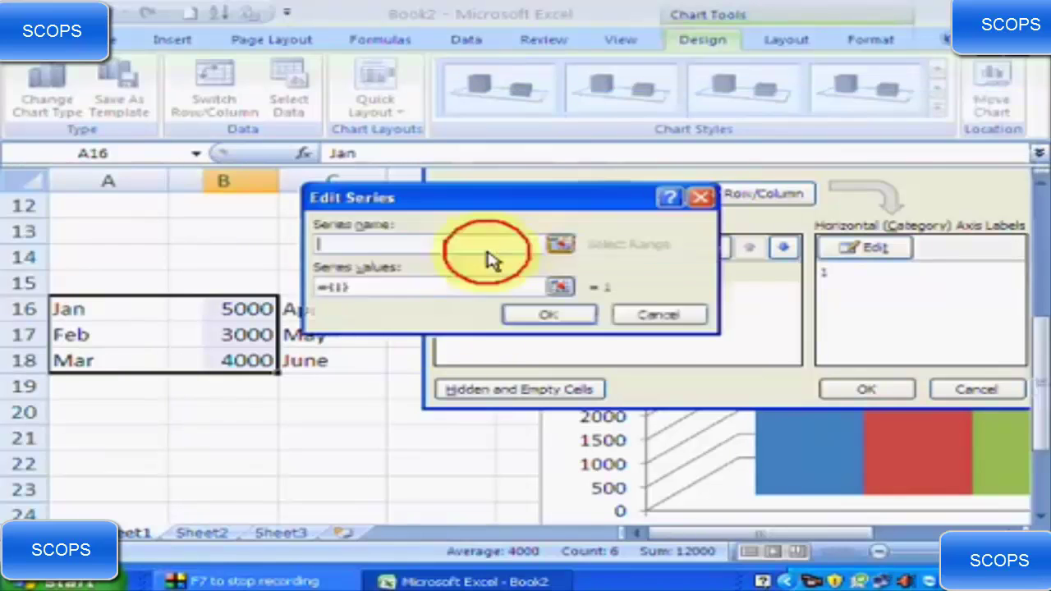
pyautogui.moveTo(417, 204); pyautogui.dragTo(538, 126)
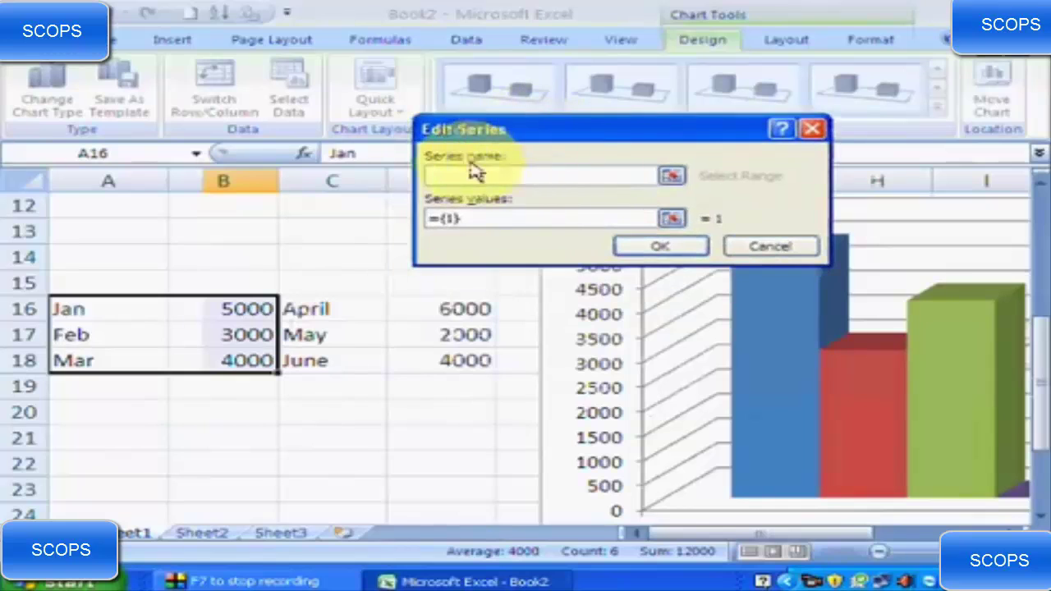
pyautogui.click(331, 303)
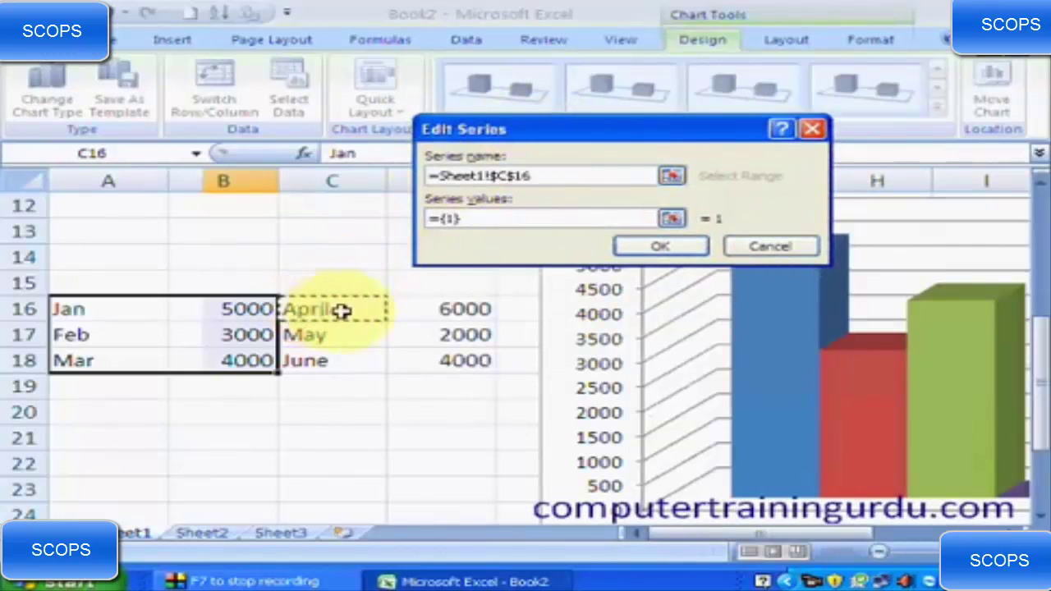
pyautogui.click(483, 219)
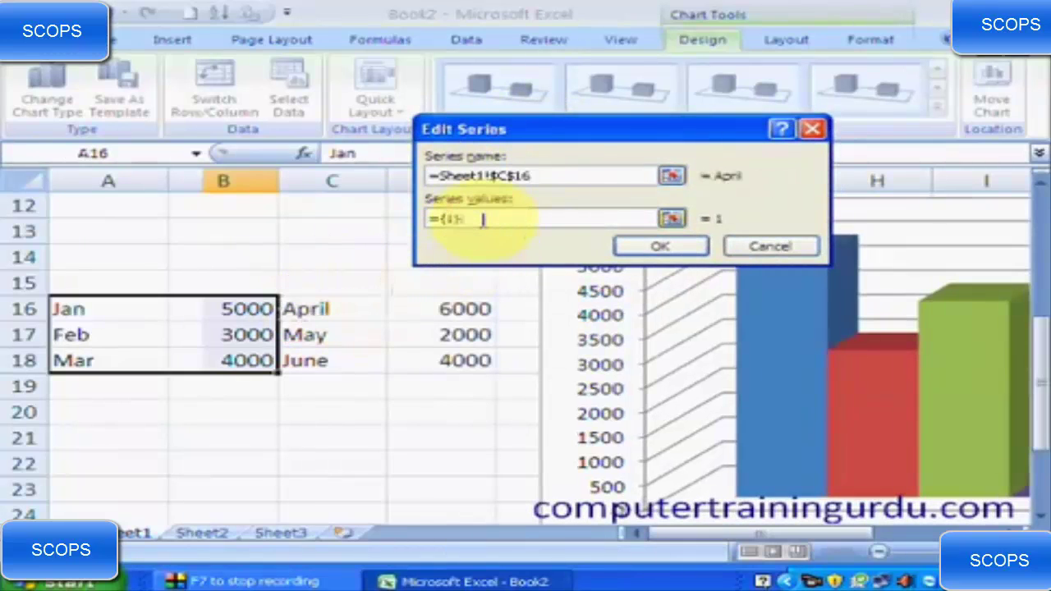
pyautogui.press('BackSpace')
pyautogui.press('BackSpace')
pyautogui.press('BackSpace')
pyautogui.press('BackSpace')
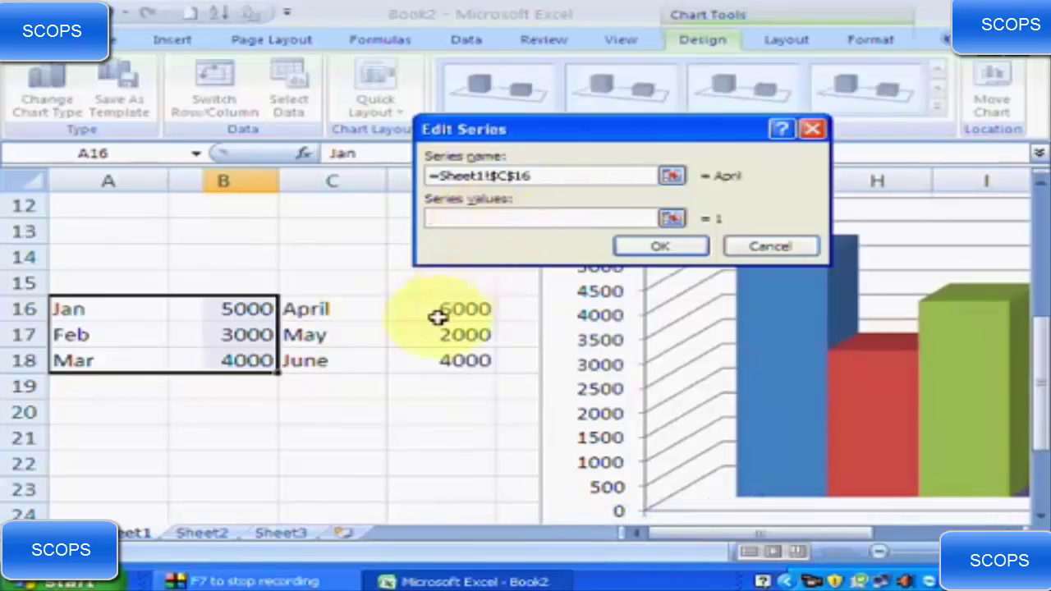
pyautogui.click(435, 312)
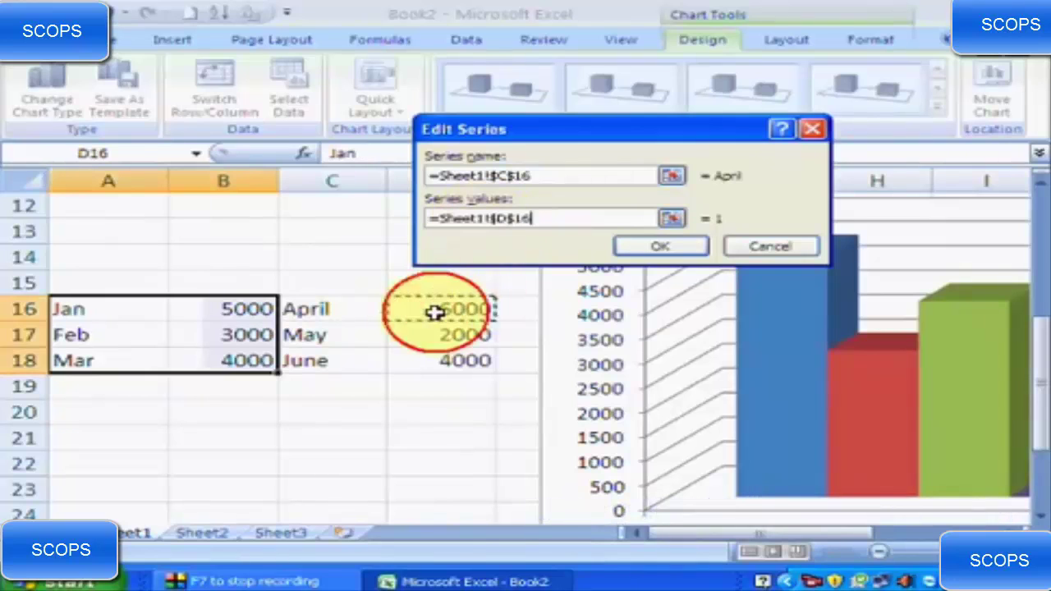
pyautogui.click(657, 249)
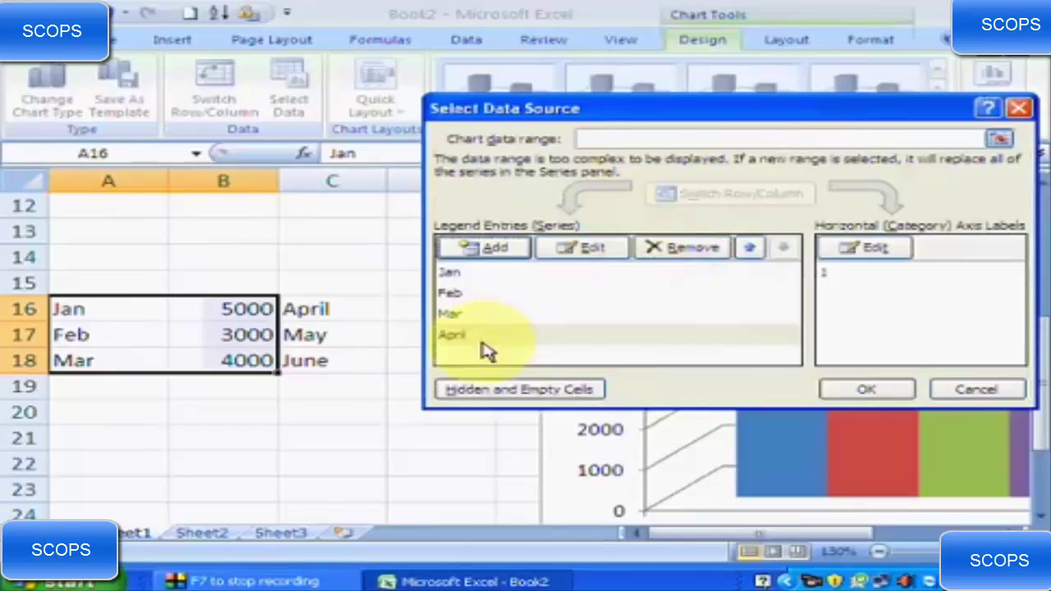
pyautogui.moveTo(783, 115); pyautogui.dragTo(657, 60)
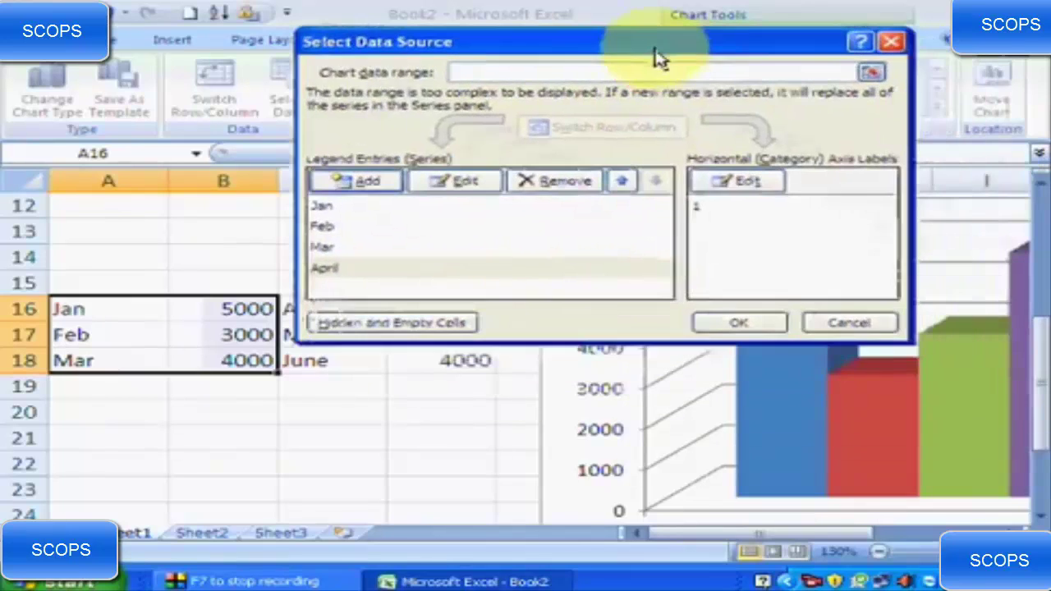
pyautogui.click(755, 321)
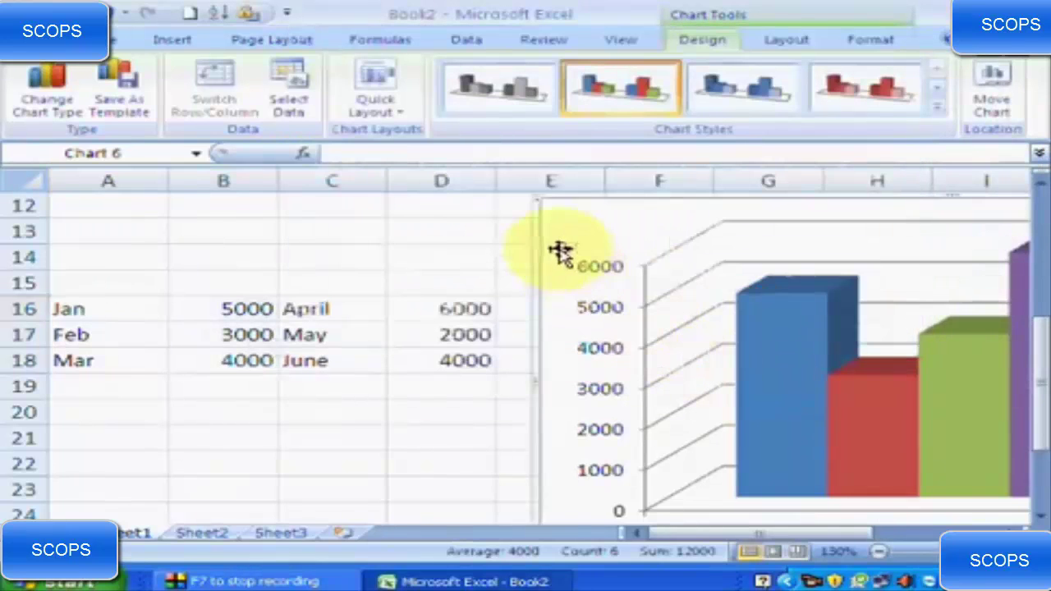
# Add another data series to the chart with its name from C17 (May) and its value from D17.
pyautogui.keyDown('ctrl'); pyautogui.scroll(-1, 561, 253); pyautogui.keyUp('ctrl')
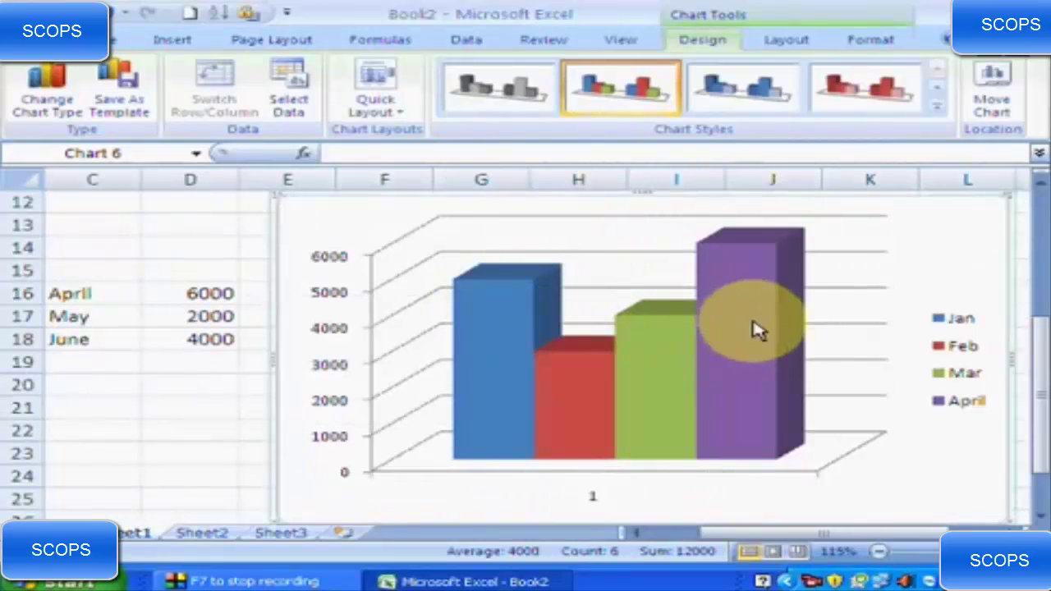
pyautogui.moveTo(727, 535); pyautogui.dragTo(688, 539)
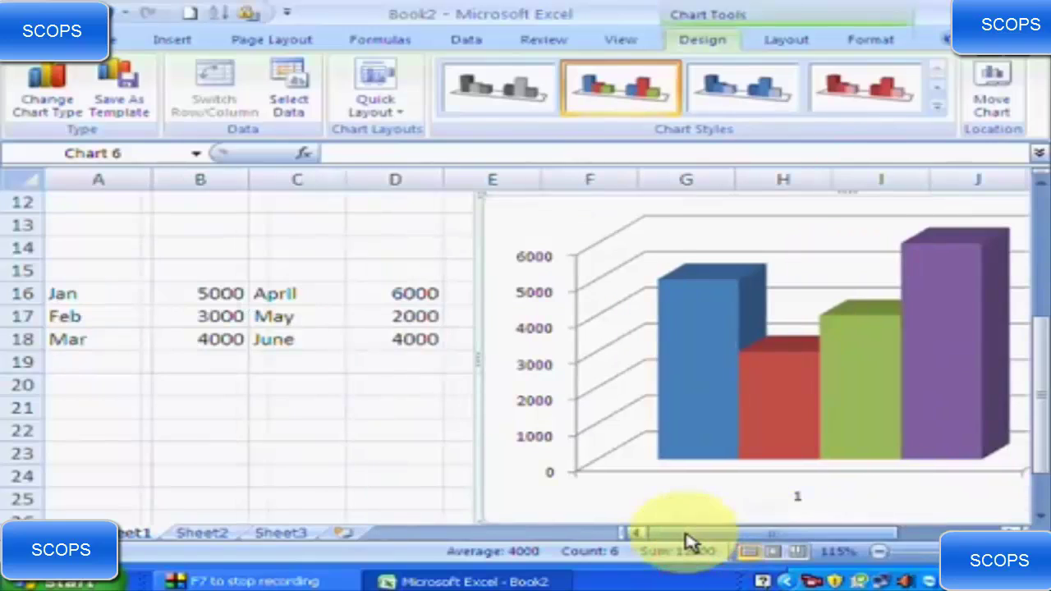
pyautogui.keyDown('ctrl'); pyautogui.scroll(-1, 638, 392); pyautogui.keyUp('ctrl')
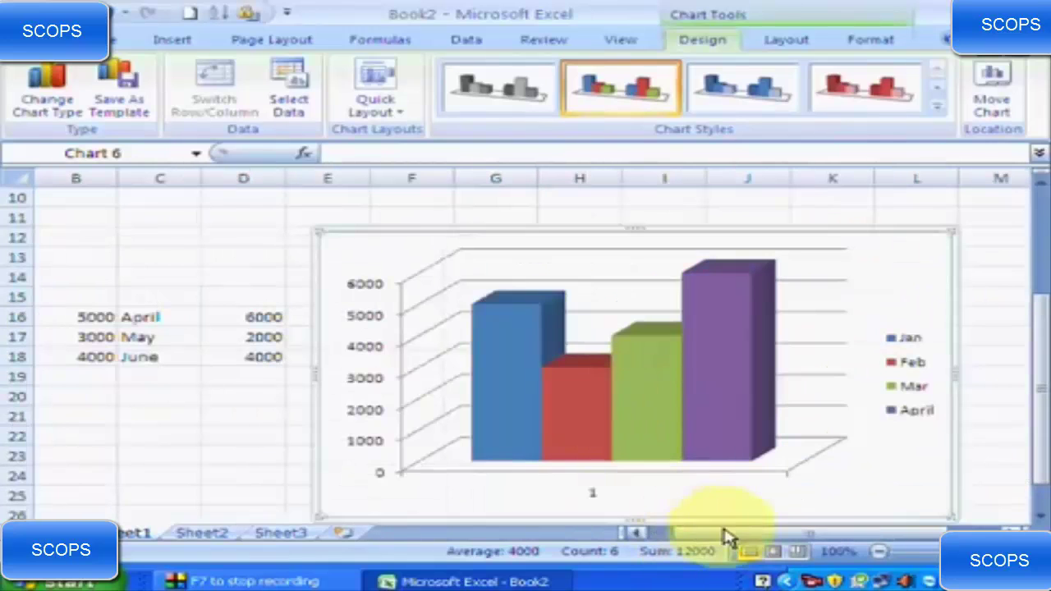
pyautogui.moveTo(703, 534); pyautogui.dragTo(685, 535)
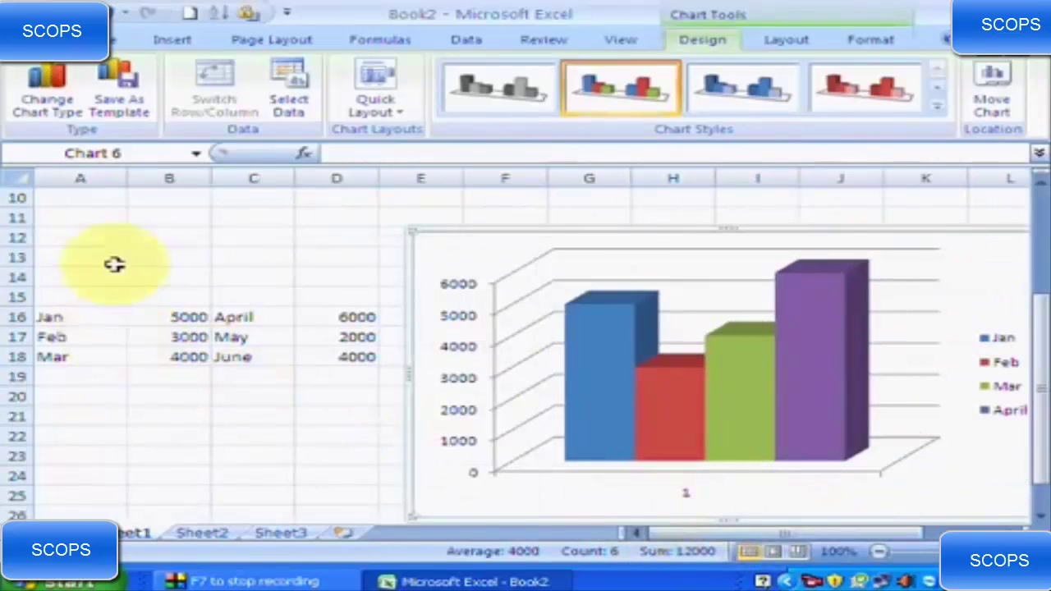
pyautogui.click(287, 90)
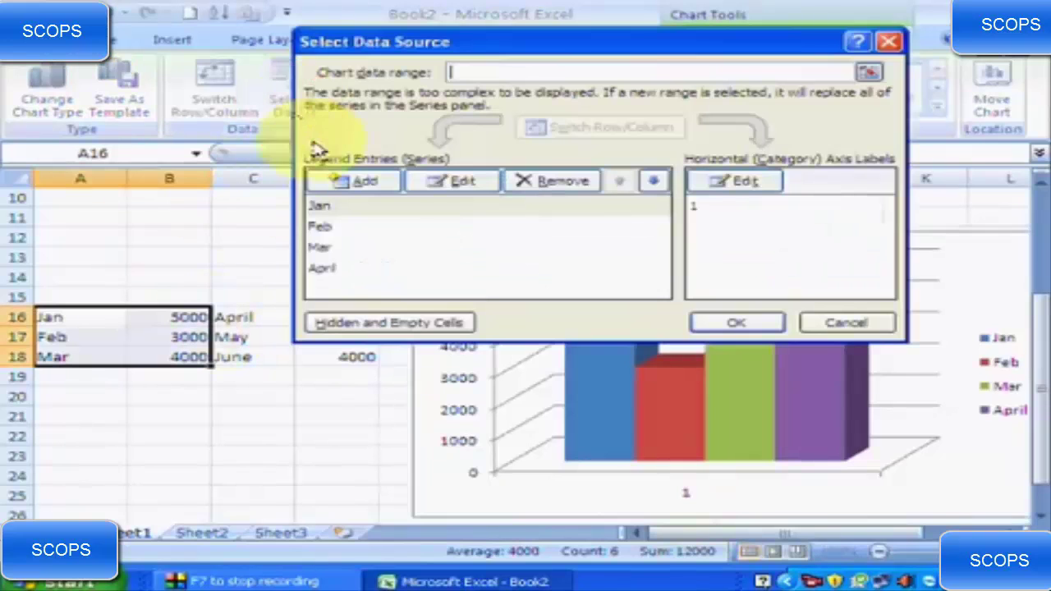
pyautogui.click(356, 182)
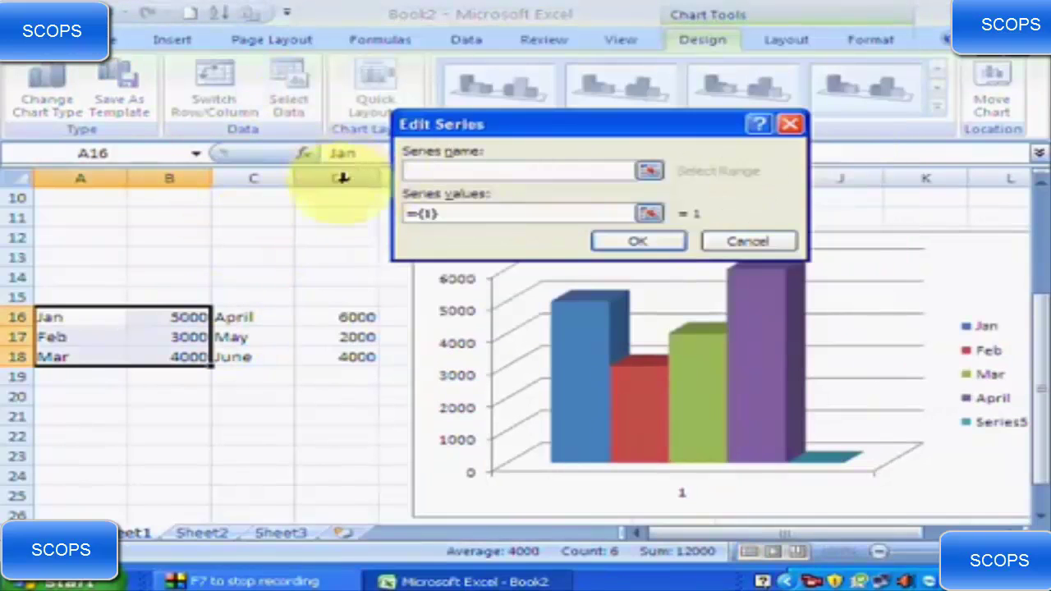
pyautogui.click(256, 333)
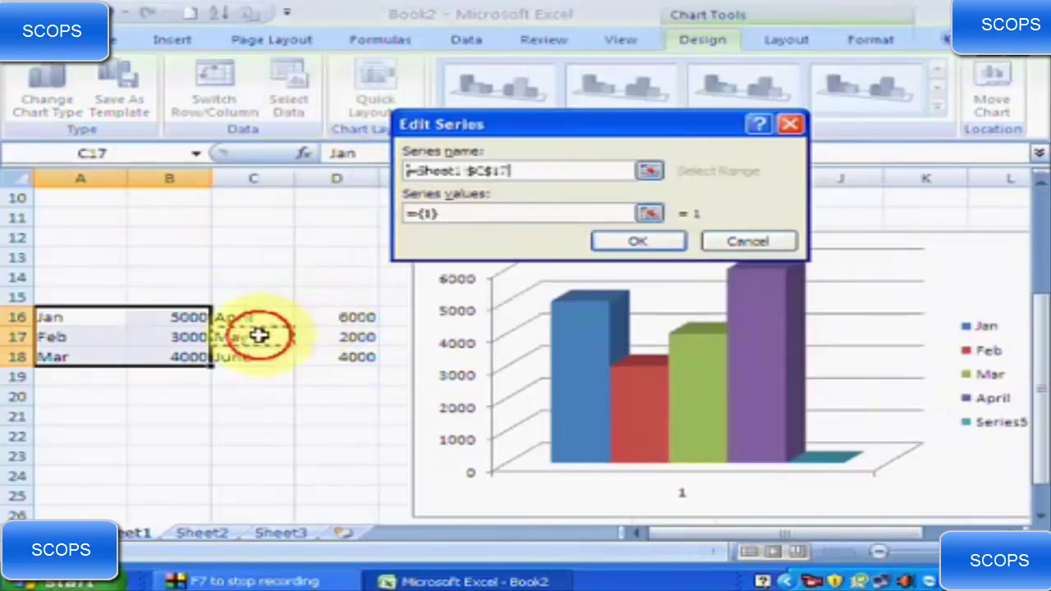
pyautogui.click(460, 215)
pyautogui.press('BackSpace')
pyautogui.press('BackSpace')
pyautogui.press('BackSpace')
pyautogui.press('BackSpace')
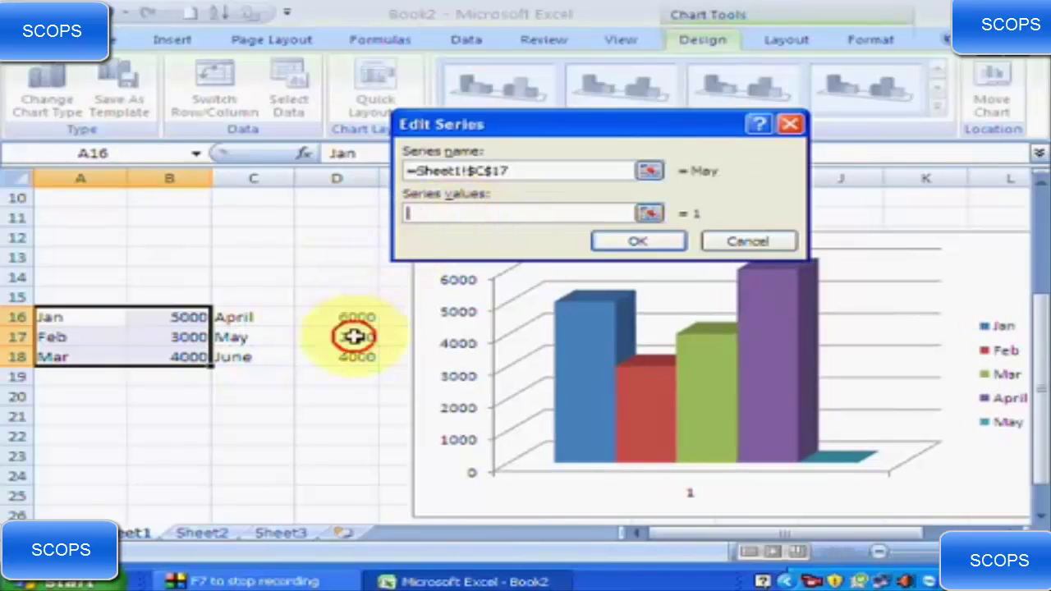
pyautogui.click(352, 335)
pyautogui.click(630, 243)
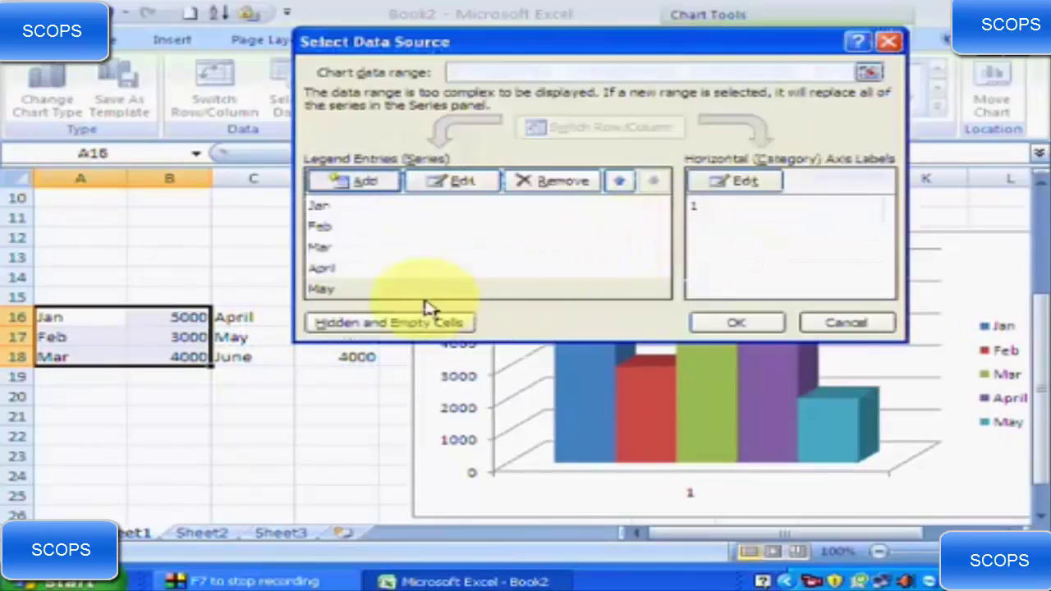
# Add a data series with its name from C18 (June) and its value from D18, and apply the data source.
pyautogui.click(361, 179)
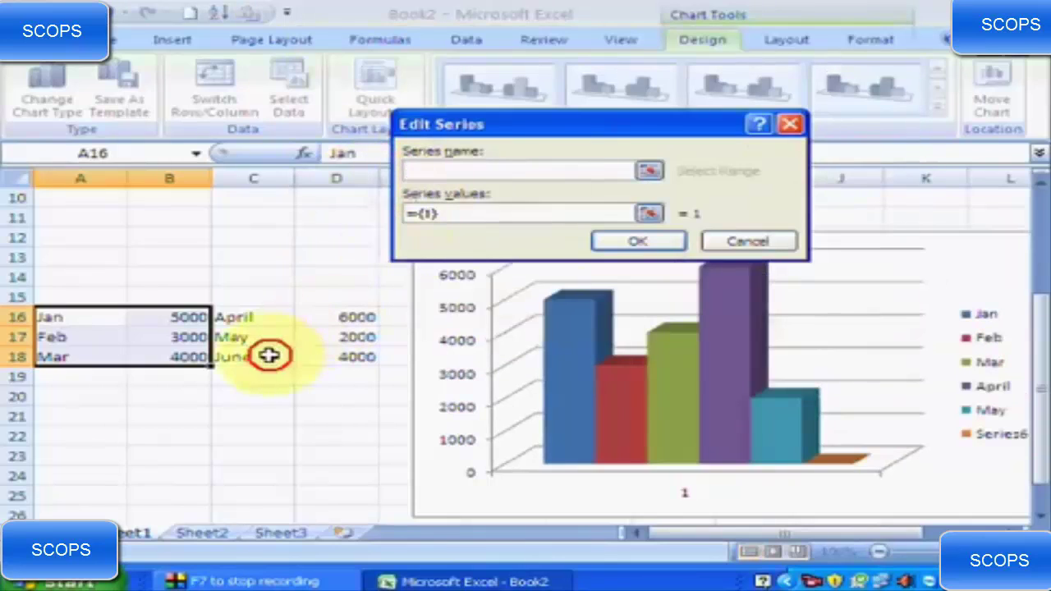
pyautogui.click(270, 356)
pyautogui.click(462, 216)
pyautogui.press('BackSpace')
pyautogui.press('BackSpace')
pyautogui.press('BackSpace')
pyautogui.press('BackSpace')
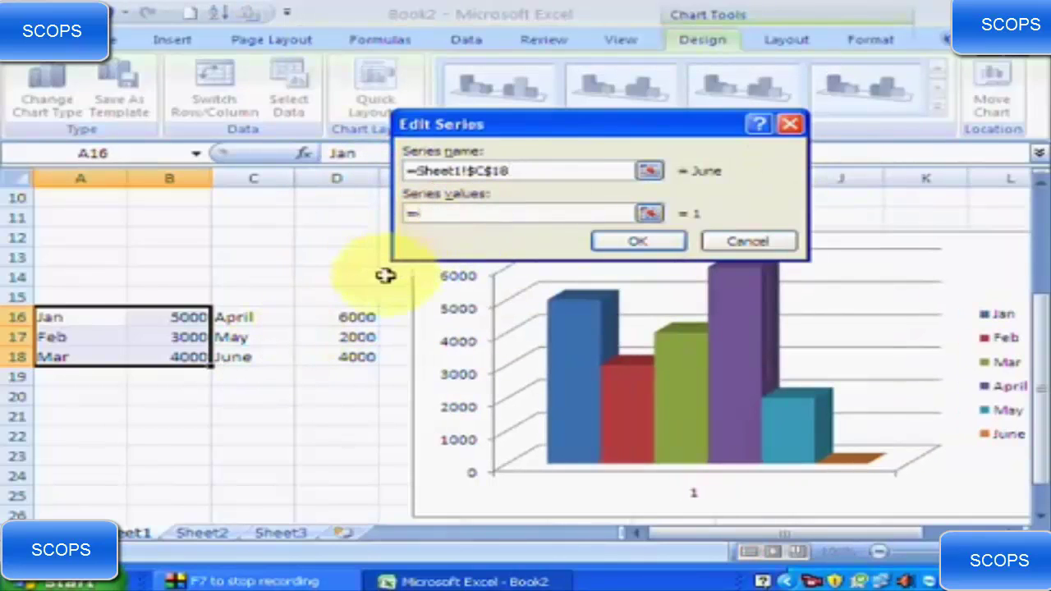
pyautogui.click(357, 358)
pyautogui.click(631, 244)
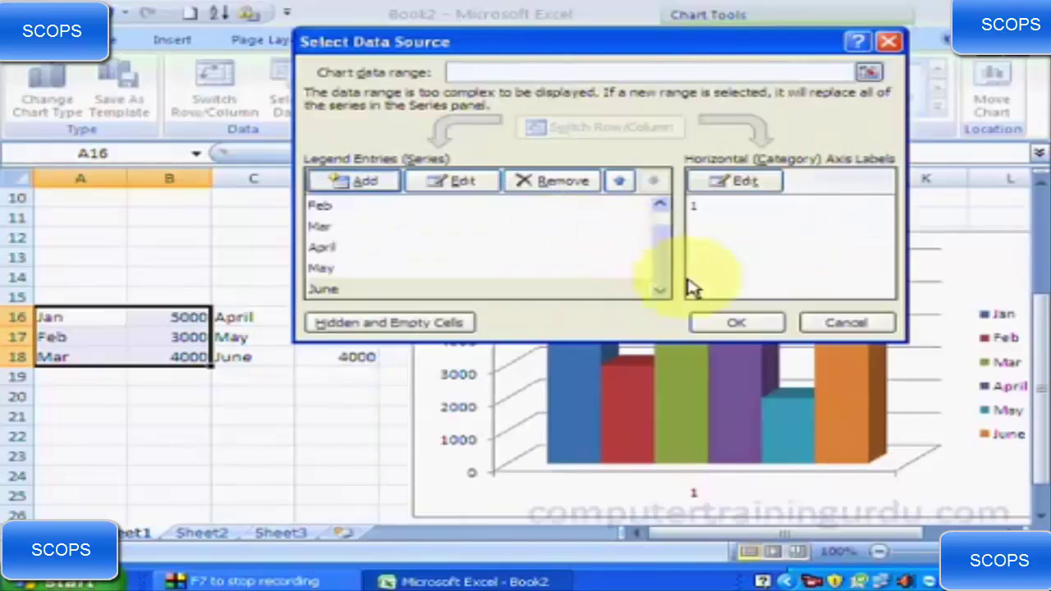
pyautogui.click(739, 323)
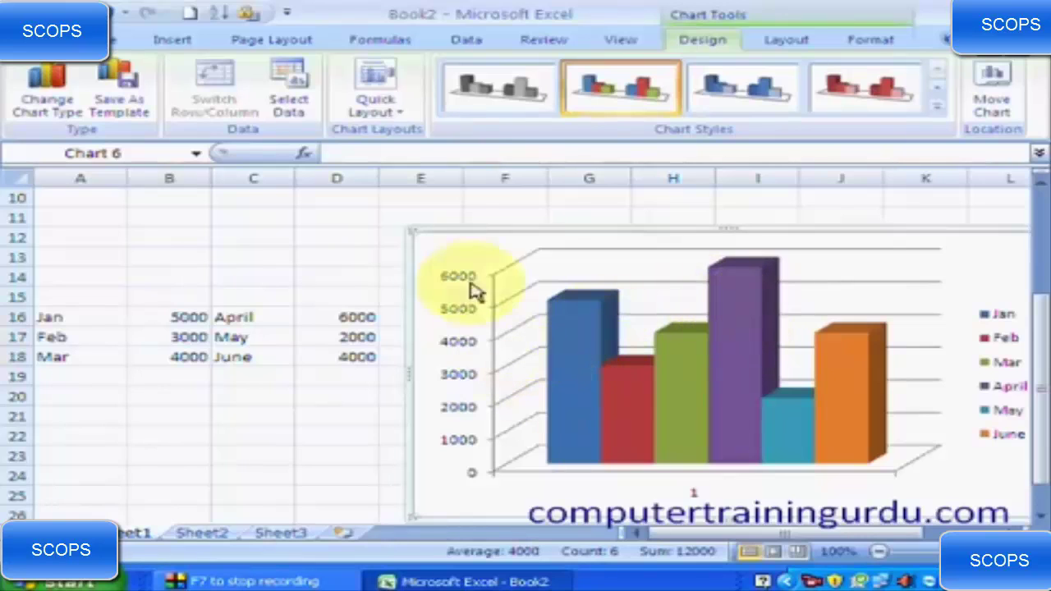
# Enlarge the chart from its upper-left corner so that it starts in column C at about row 11.
pyautogui.moveTo(361, 208); pyautogui.dragTo(359, 206)
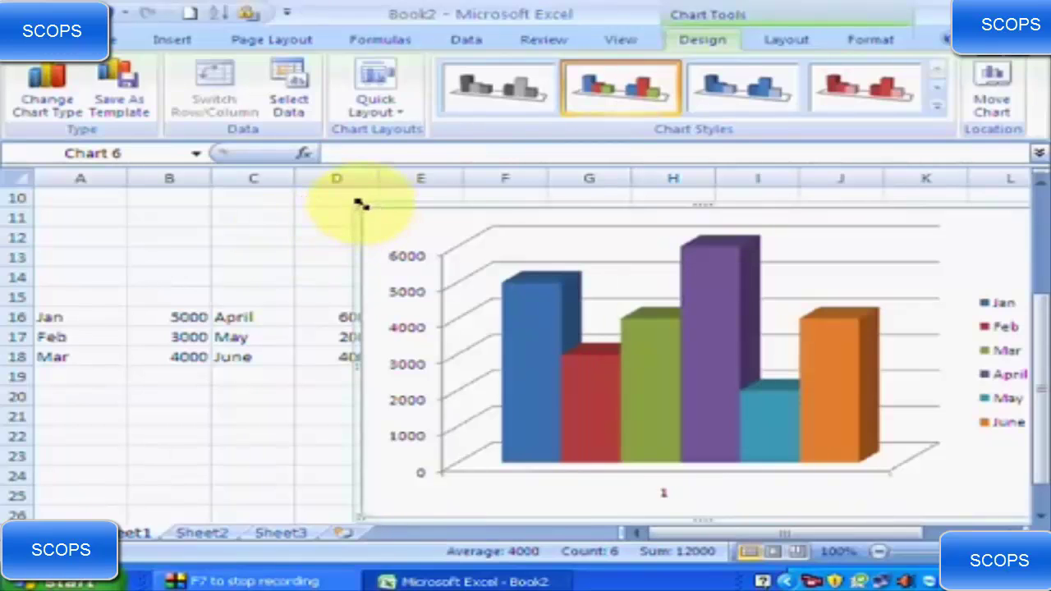
pyautogui.scroll(3, 316, 204)
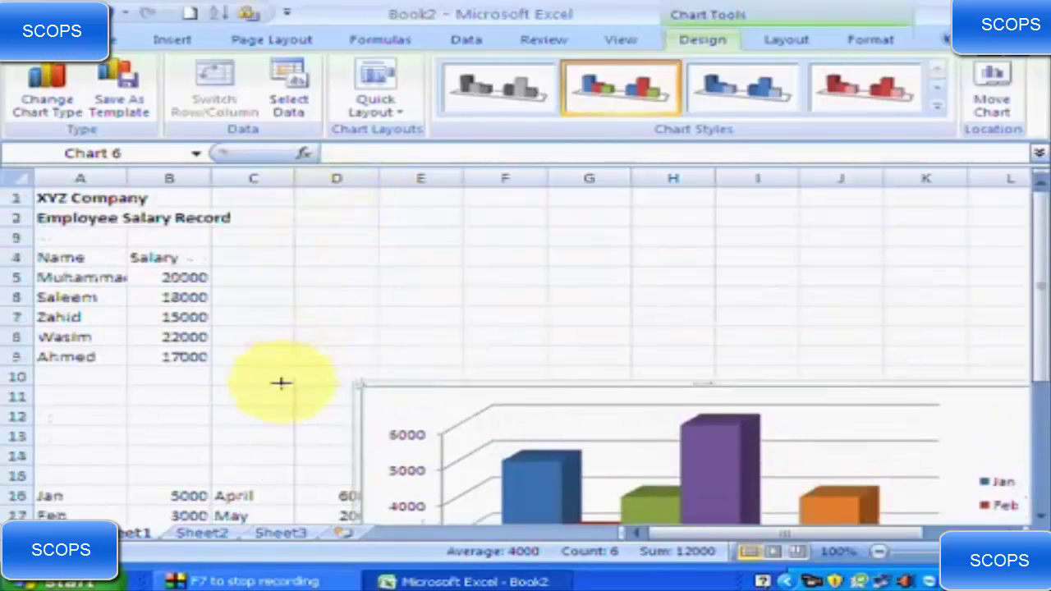
pyautogui.moveTo(280, 383); pyautogui.dragTo(273, 385)
pyautogui.scroll(-2, 662, 401)
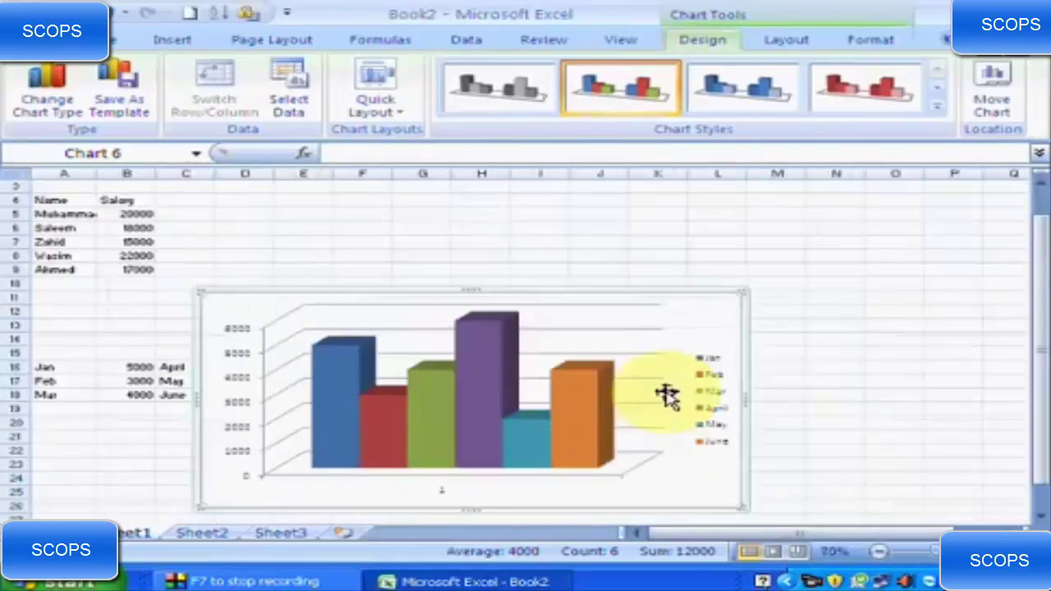
pyautogui.scroll(1, 661, 401)
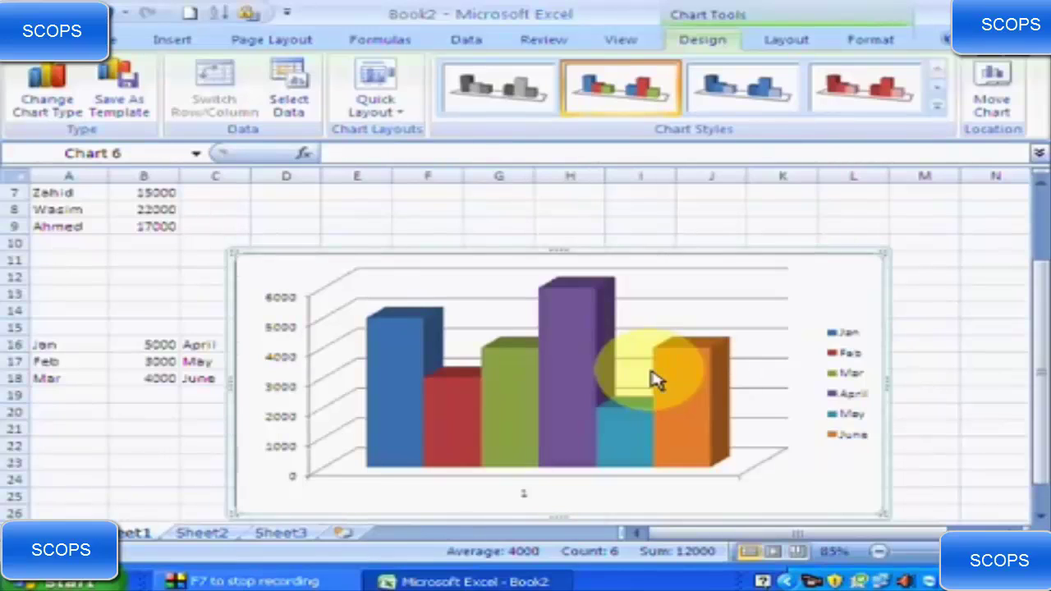
# Move the chart to its own new sheet, Chart2, and recheck its placement options without changing them.
pyautogui.click(992, 94)
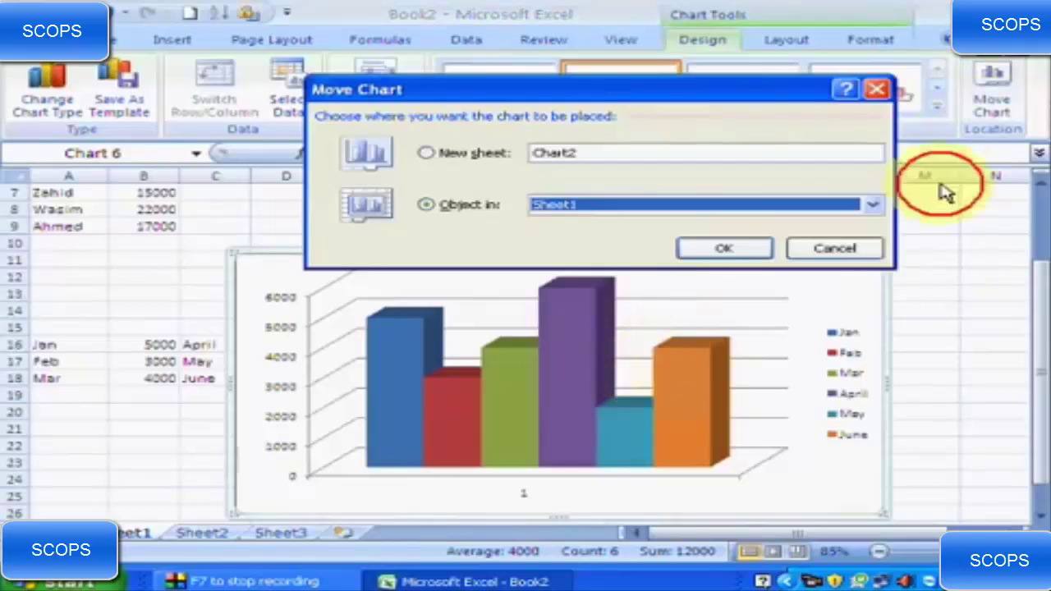
pyautogui.click(483, 159)
pyautogui.click(733, 254)
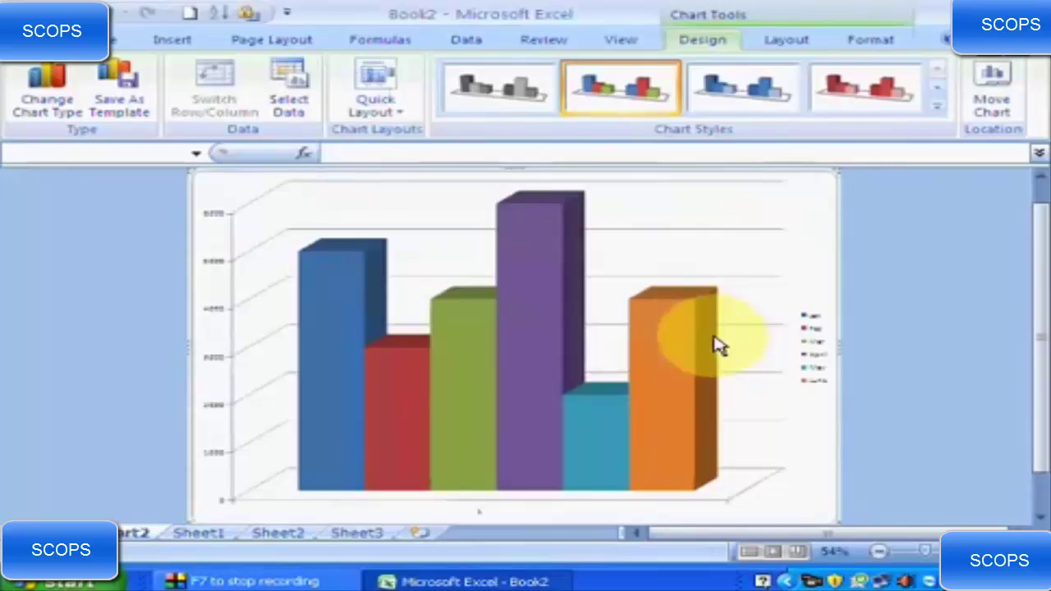
pyautogui.click(989, 109)
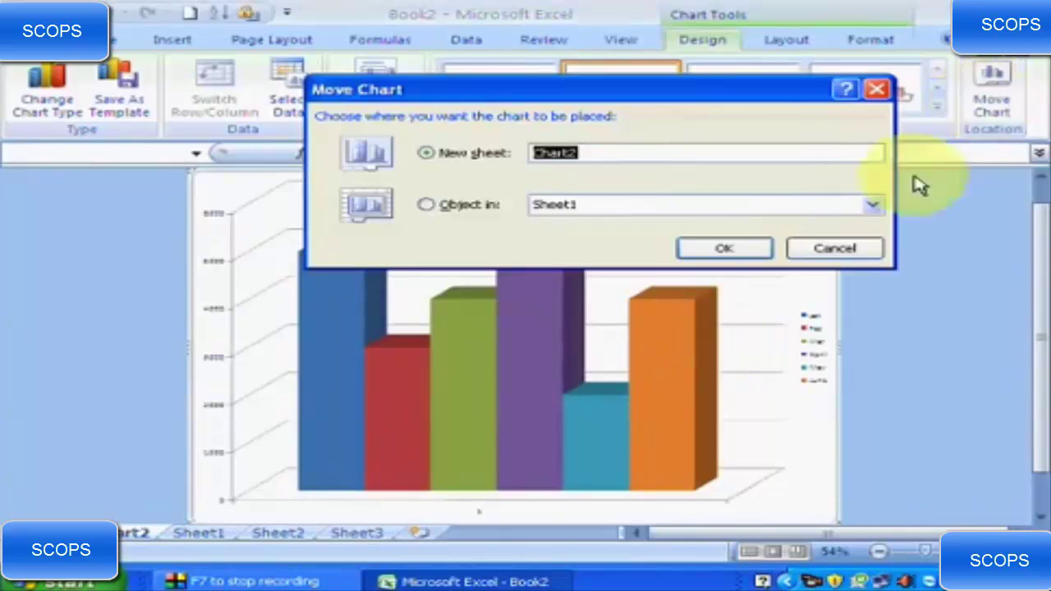
pyautogui.click(826, 250)
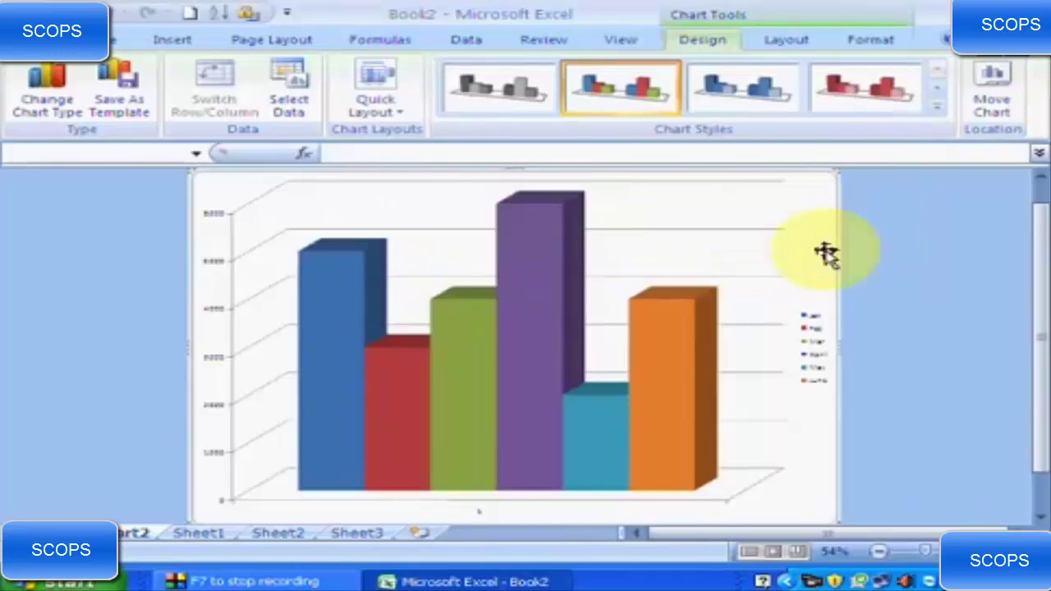